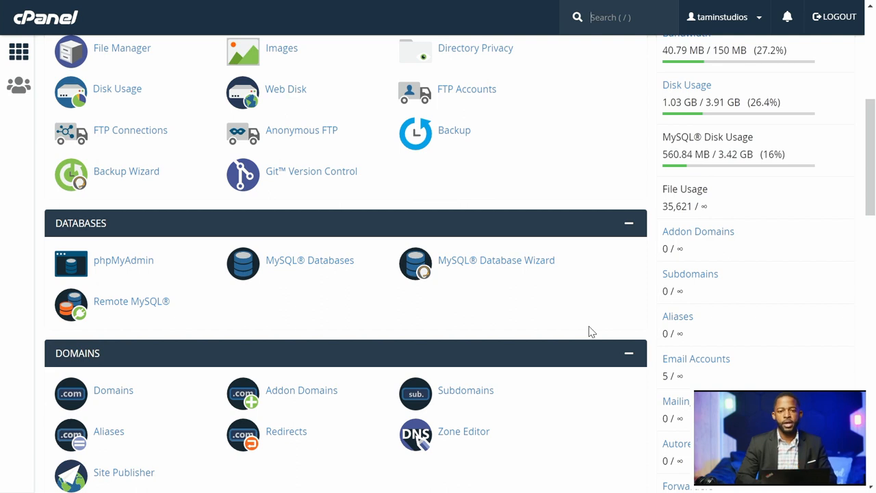
# Open cPanel's File Manager from the FILES section of the home page.
pyautogui.press('/')
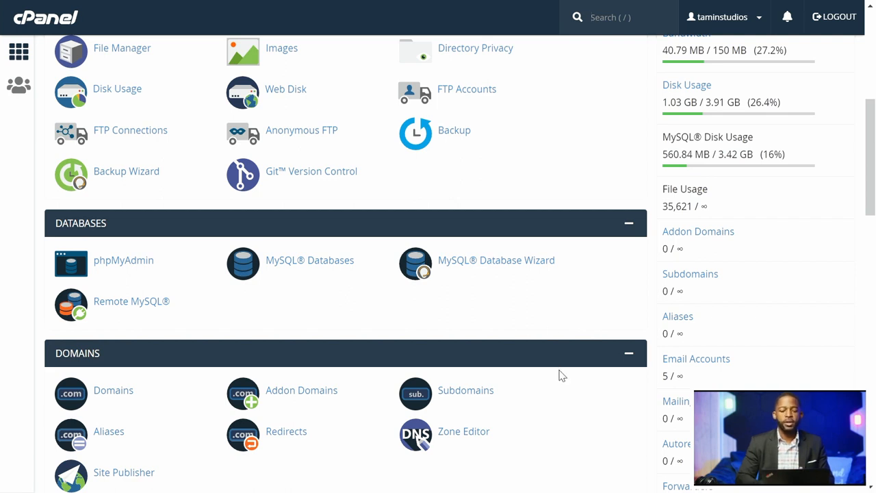
pyautogui.scroll(-1, 560, 375)
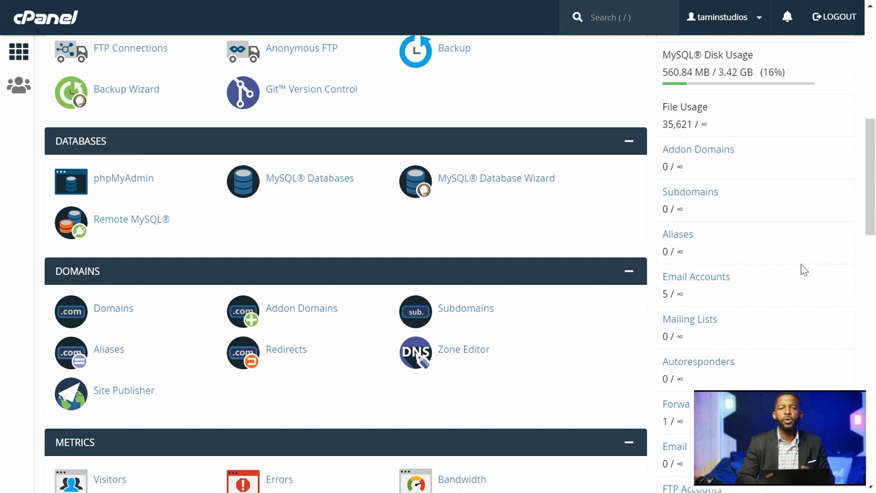
pyautogui.press('/')
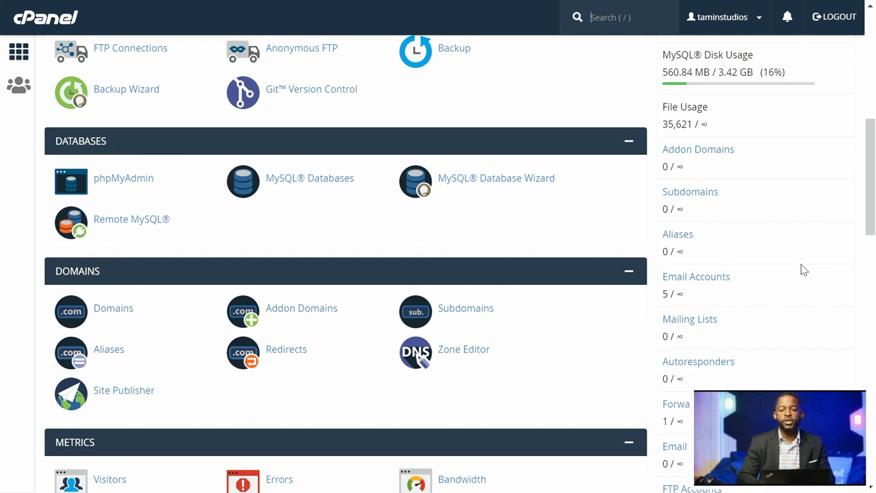
pyautogui.scroll(5, 621, 251)
pyautogui.scroll(3, 624, 252)
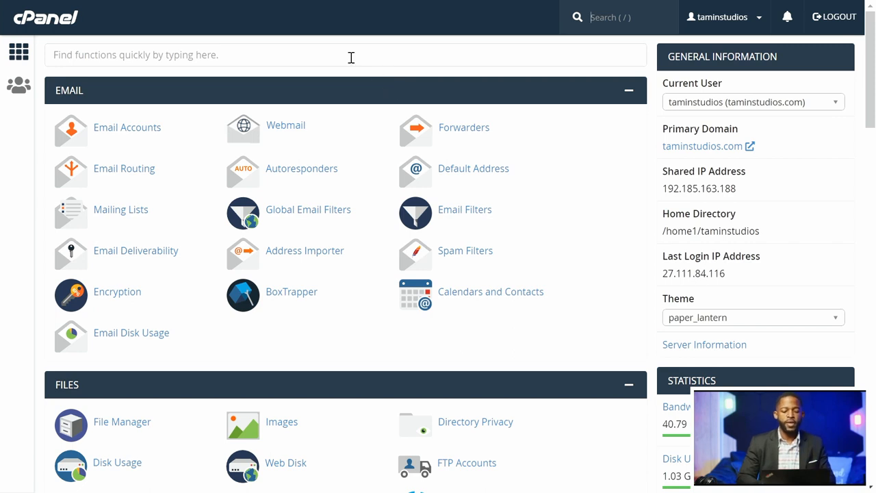
pyautogui.scroll(-3, 335, 151)
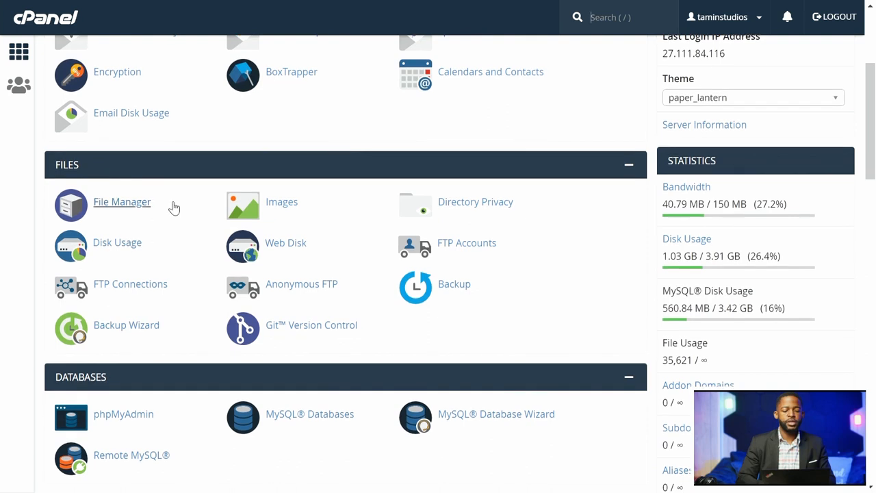
pyautogui.click(135, 209)
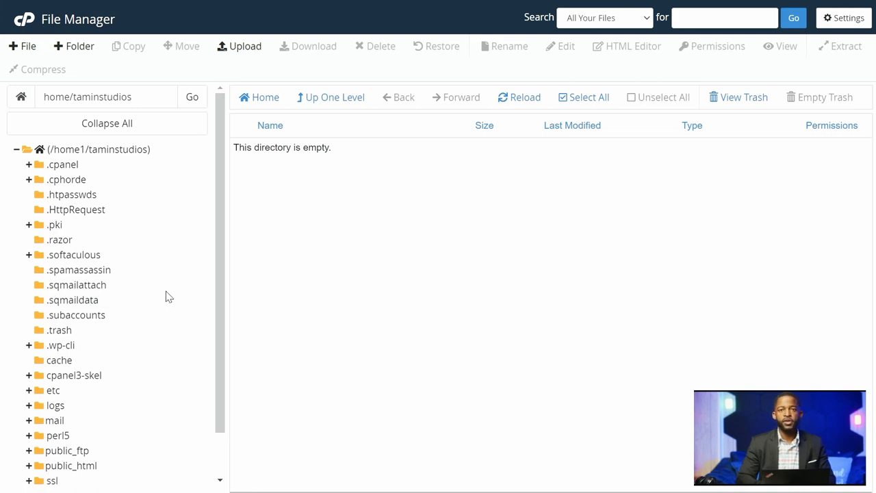
# Select public_html in the File Manager folder tree to list its contents.
pyautogui.scroll(-1, 174, 289)
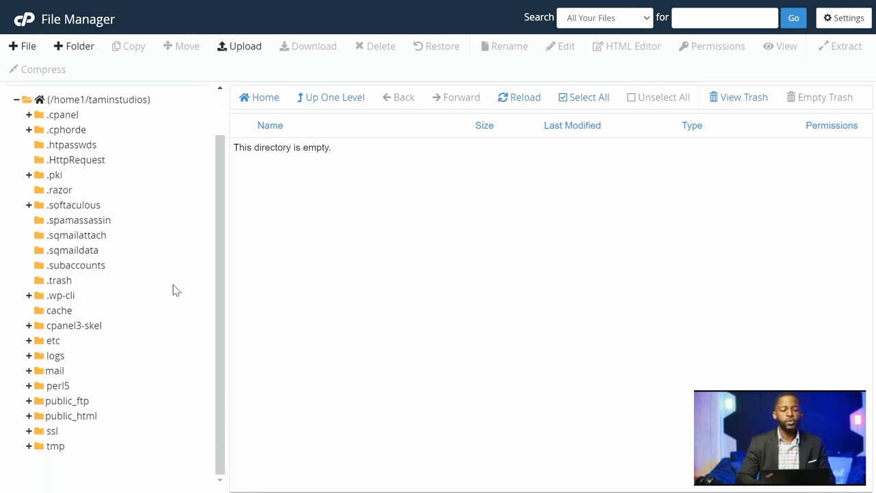
pyautogui.scroll(1, 174, 290)
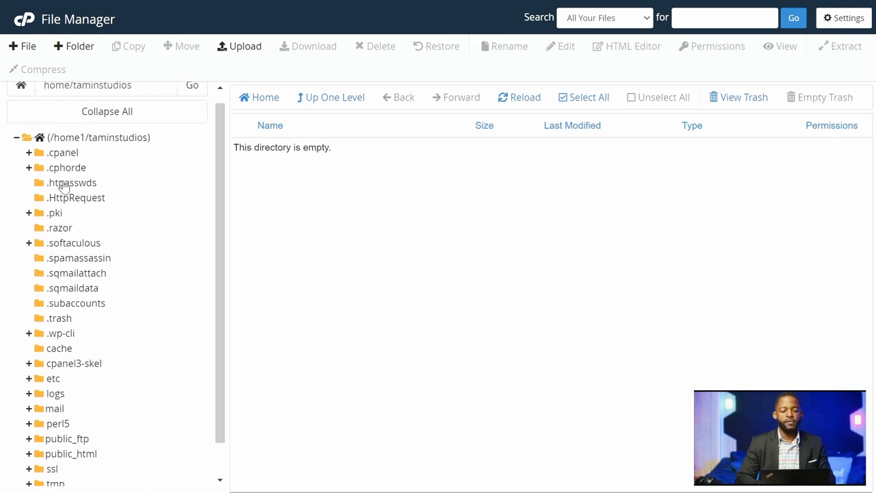
pyautogui.scroll(-1, 151, 367)
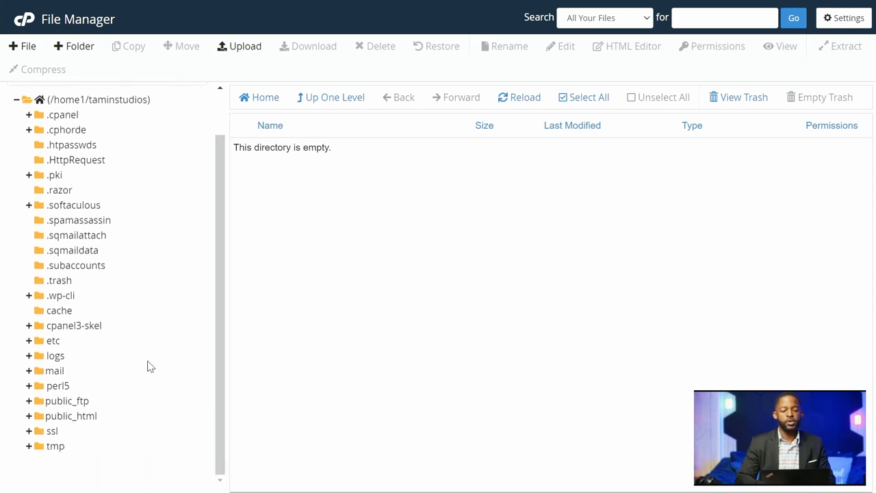
pyautogui.click(69, 419)
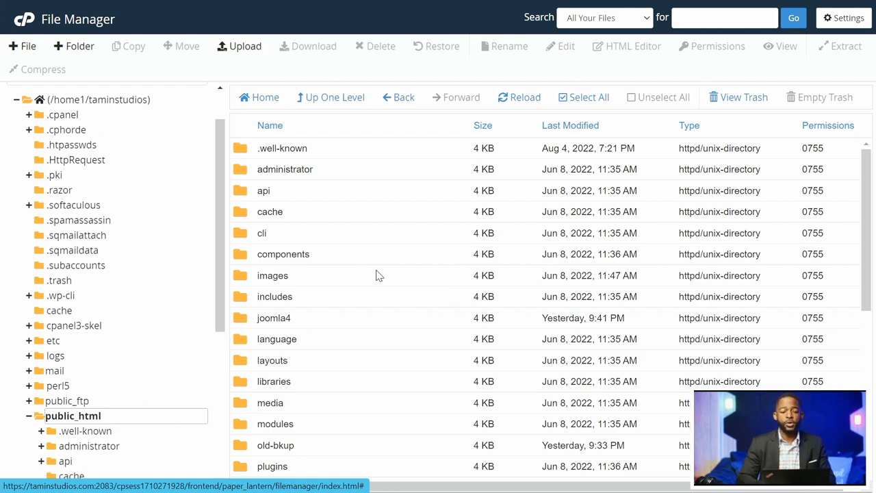
# Create a new folder named helix2 inside public_html.
pyautogui.click(80, 49)
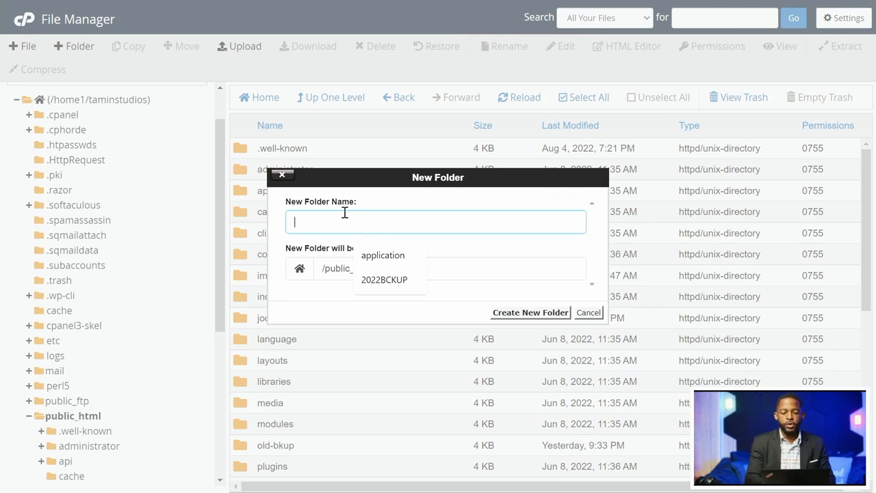
pyautogui.write('Joom')
pyautogui.press('BackSpace')
pyautogui.press('BackSpace')
pyautogui.press('BackSpace')
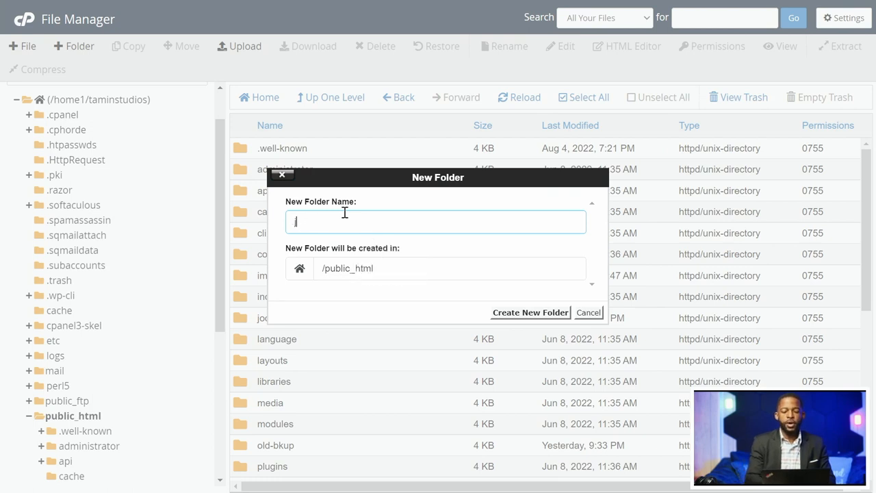
pyautogui.write('oomshaper')
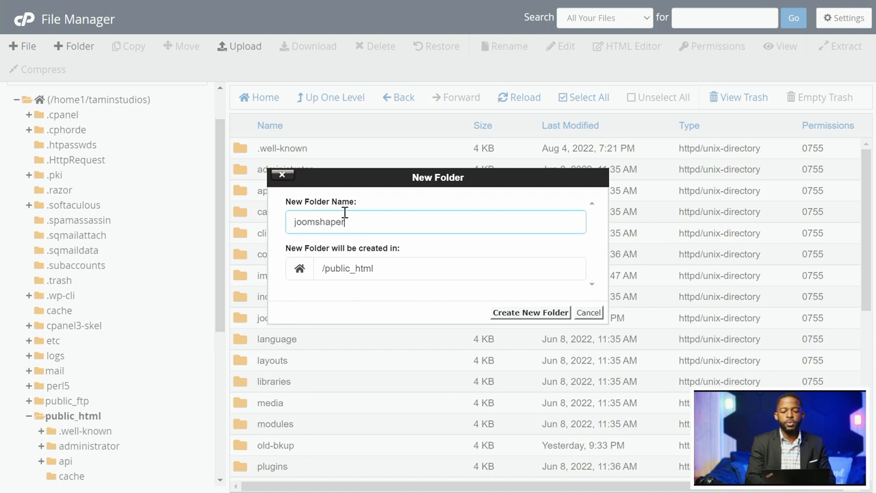
pyautogui.doubleClick(341, 216)
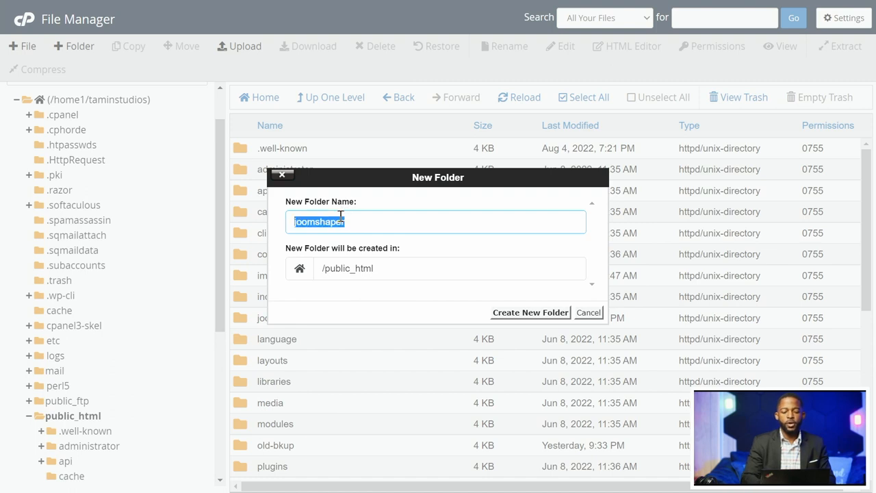
pyautogui.write('helix')
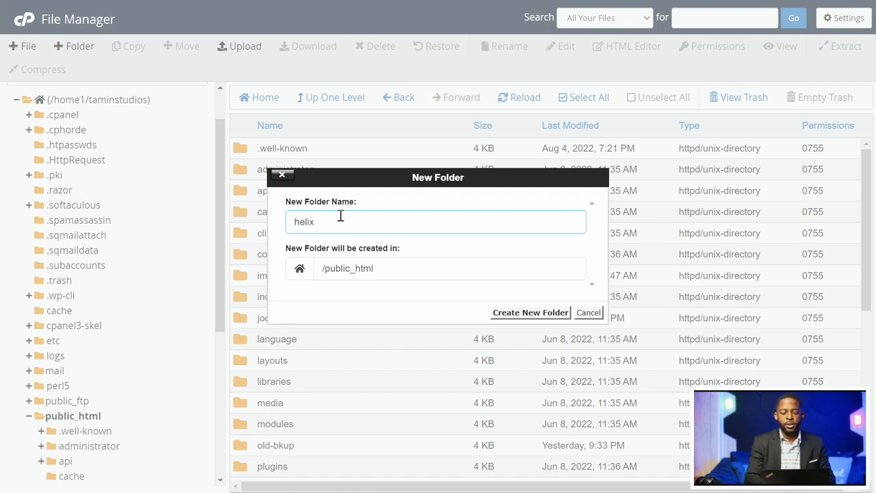
pyautogui.write('2')
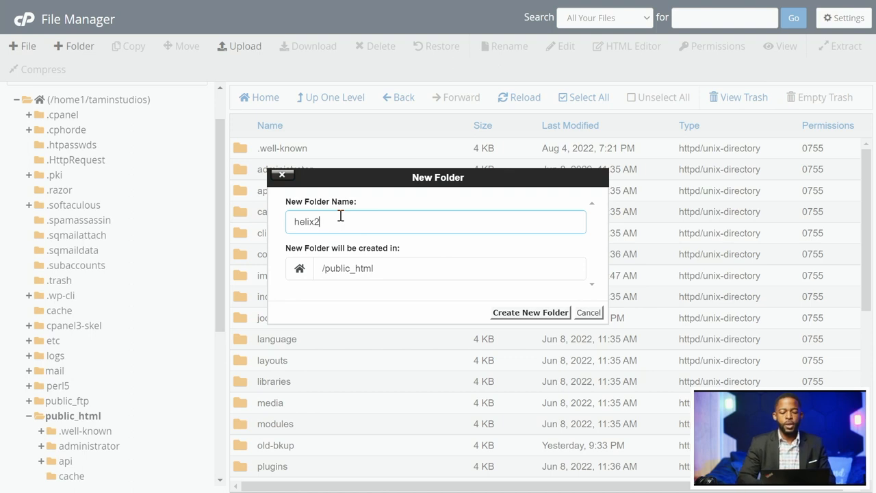
pyautogui.click(531, 315)
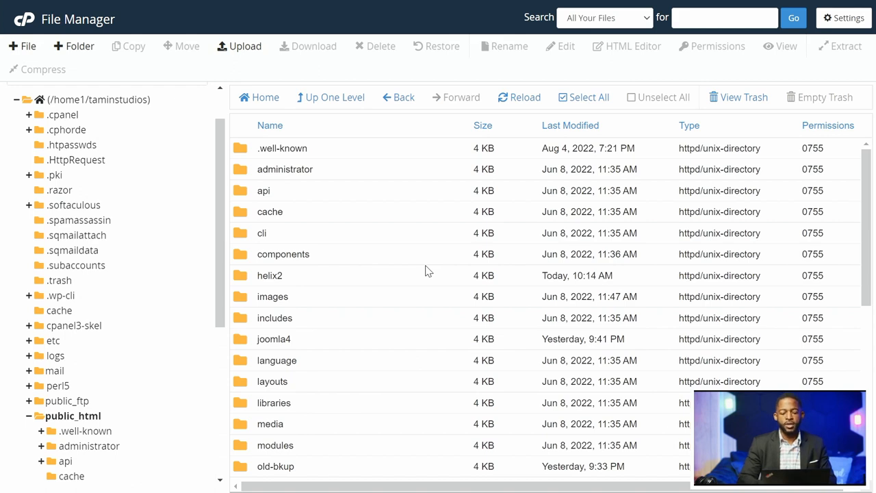
# Open the new helix2 folder to show its empty listing.
pyautogui.scroll(-3, 425, 272)
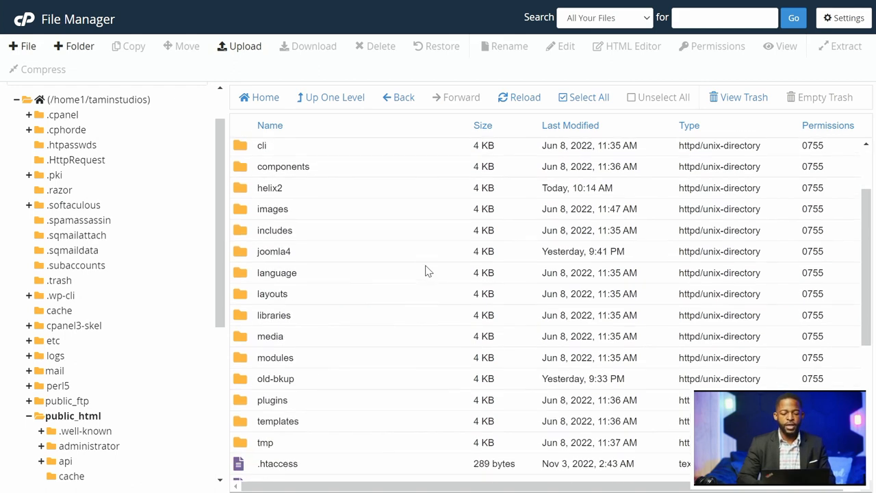
pyautogui.scroll(3, 426, 271)
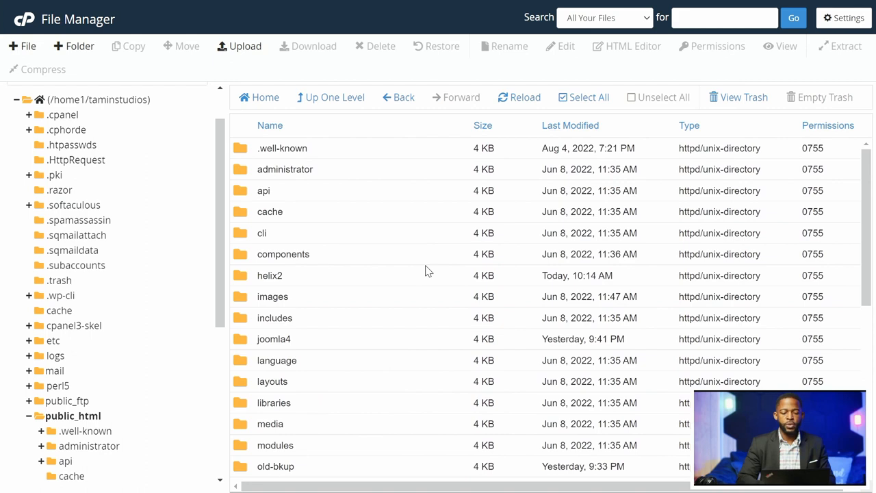
pyautogui.click(303, 284)
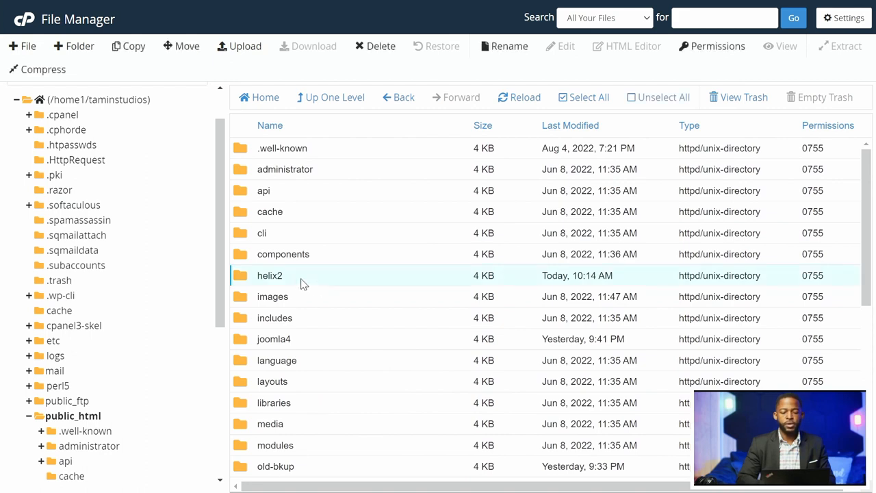
pyautogui.doubleClick(342, 281)
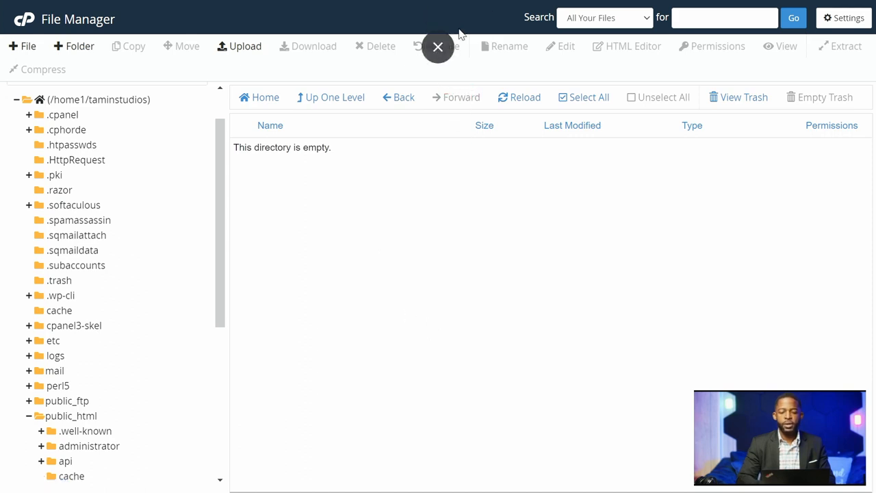
# Download the Helix Ultimate Quickstart Pack for Joomla 4 into Documents, then return to File Manager.
pyautogui.click(438, 50)
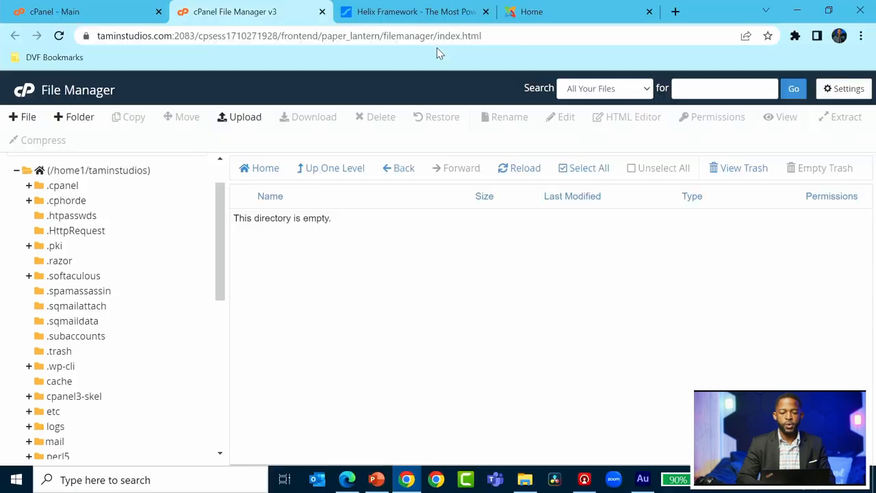
pyautogui.click(412, 17)
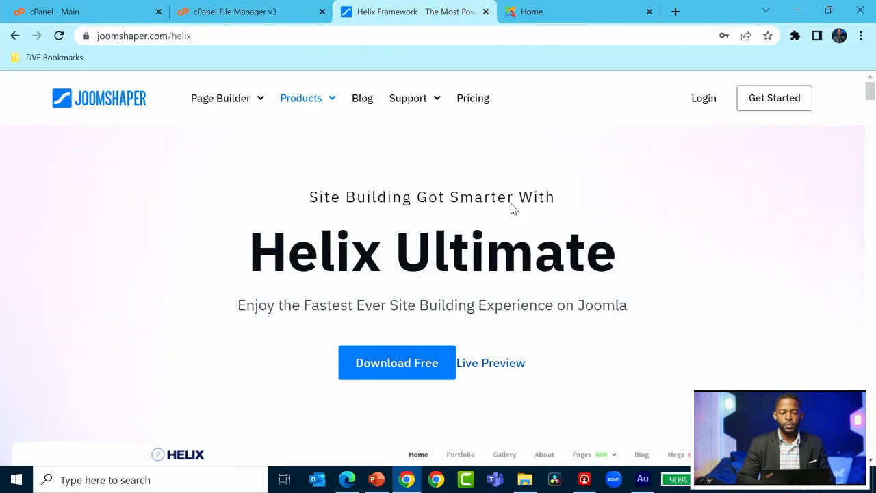
pyautogui.click(410, 364)
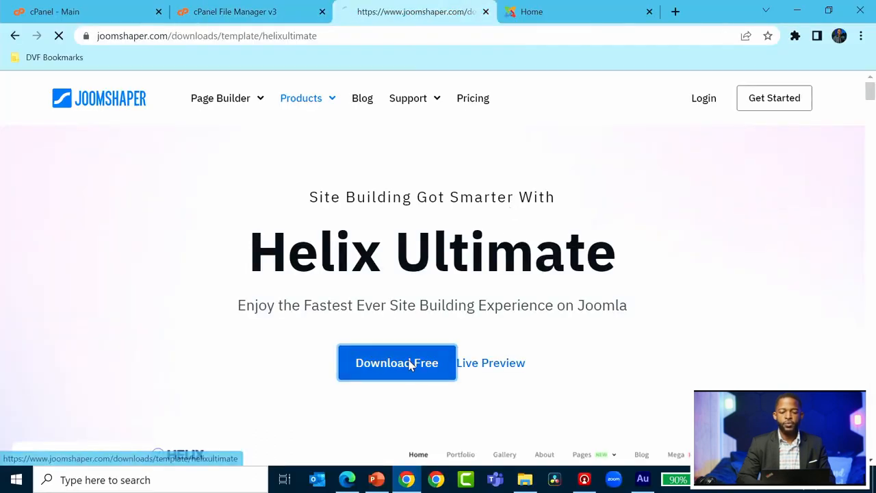
pyautogui.click(723, 254)
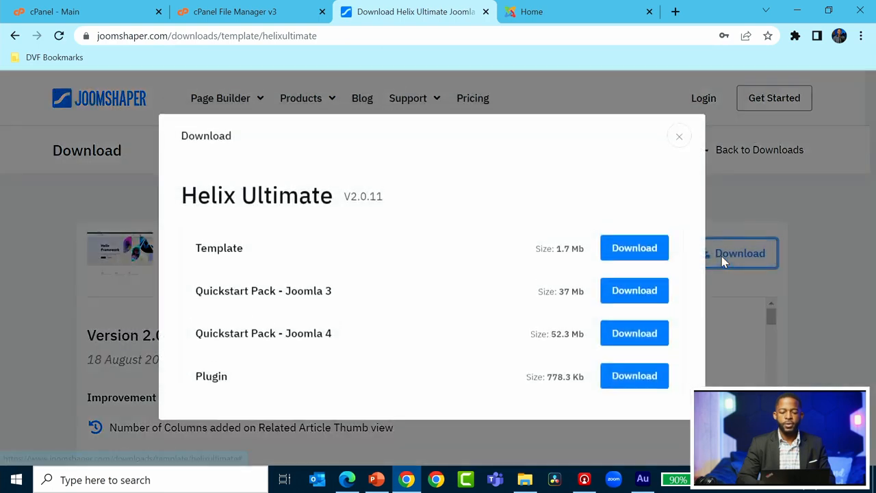
pyautogui.click(636, 337)
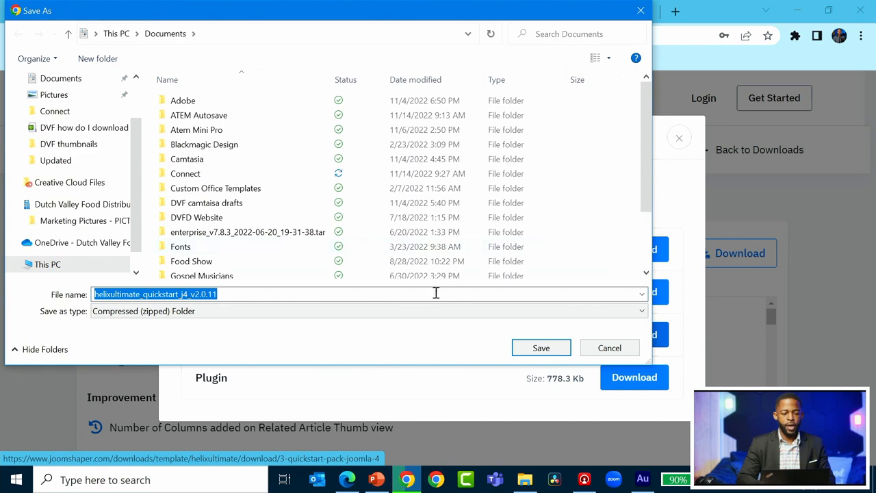
pyautogui.click(541, 348)
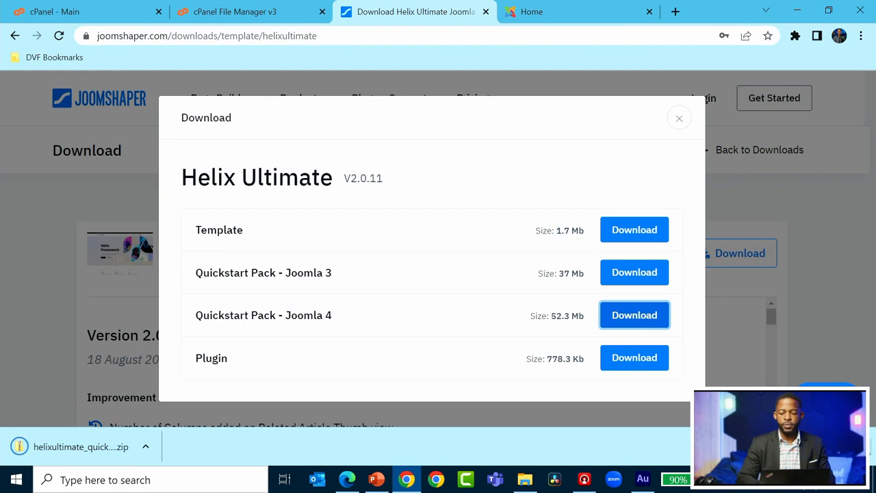
pyautogui.click(862, 447)
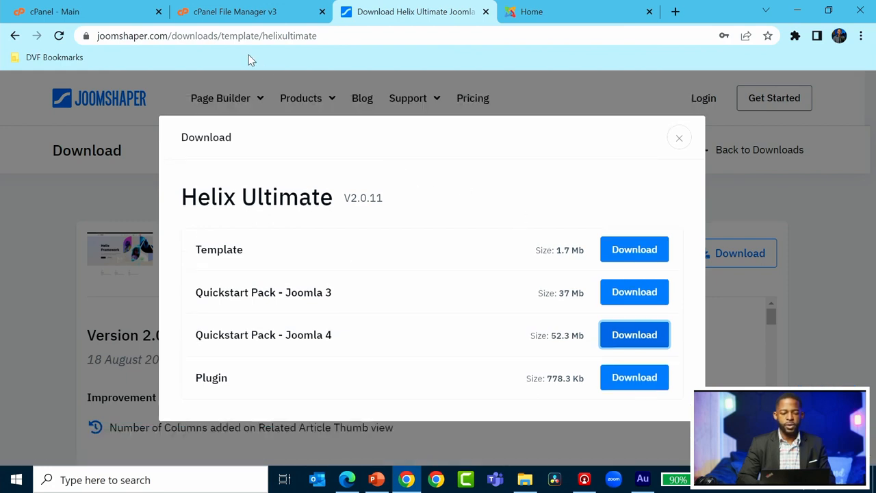
pyautogui.click(216, 14)
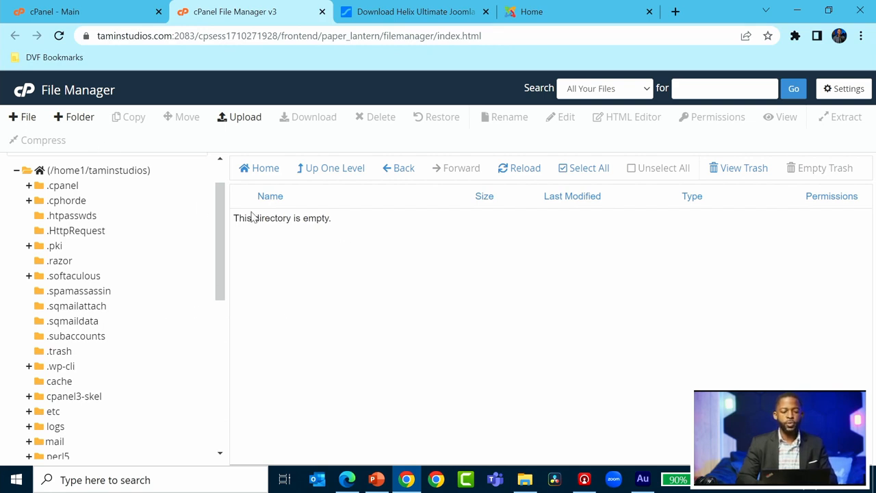
# Upload helixultimate_quickstart_j4_v2.0.11.zip from Documents into the helix2 folder.
pyautogui.click(247, 121)
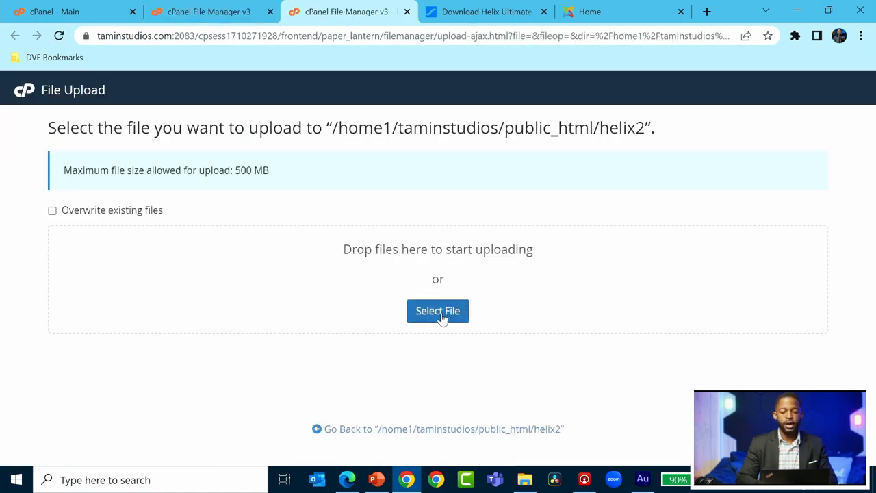
pyautogui.click(441, 316)
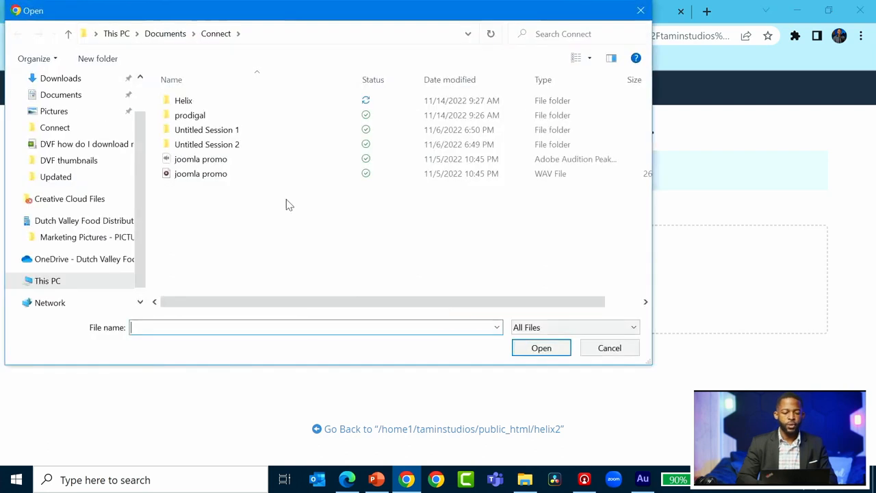
pyautogui.moveTo(141, 208); pyautogui.dragTo(139, 131)
pyautogui.click(85, 140)
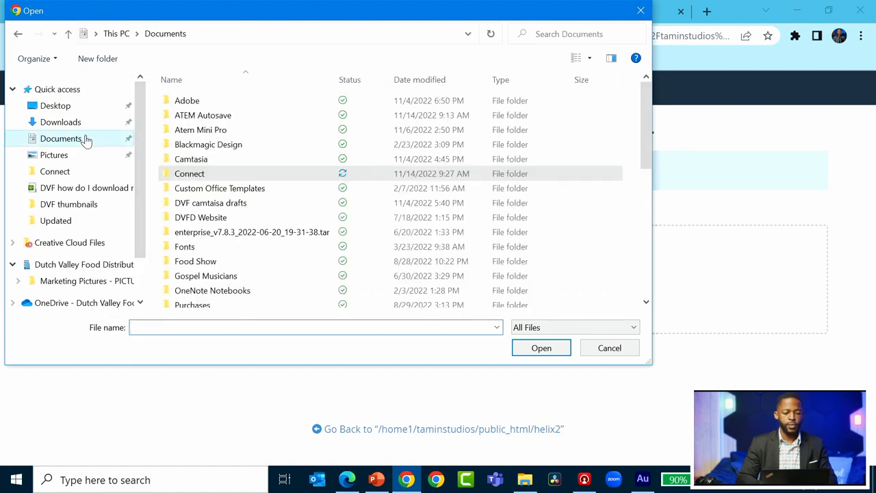
pyautogui.scroll(-5, 281, 203)
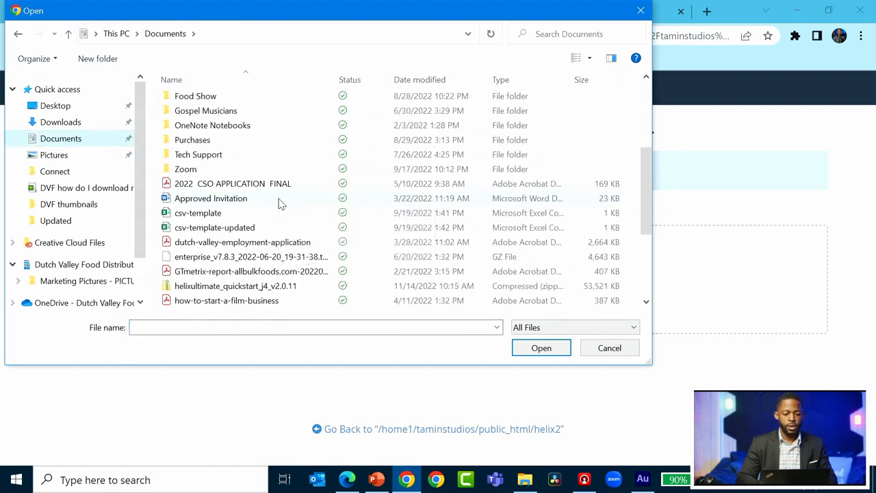
pyautogui.doubleClick(228, 243)
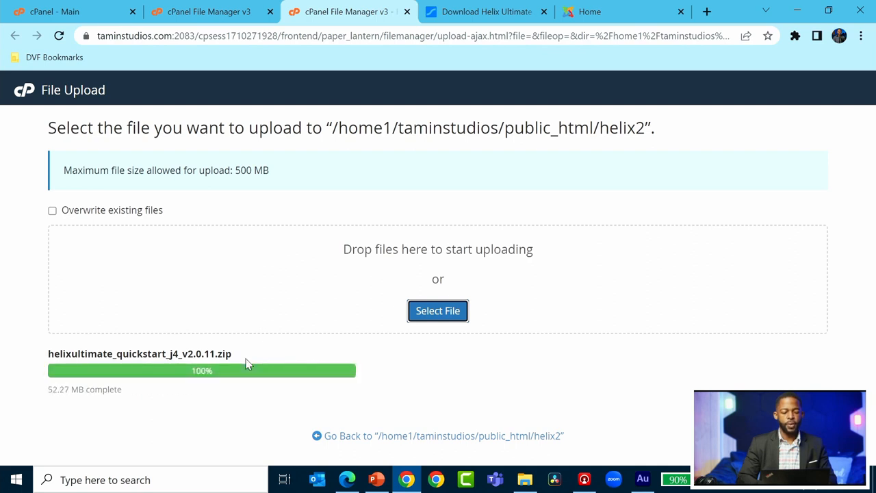
pyautogui.click(226, 23)
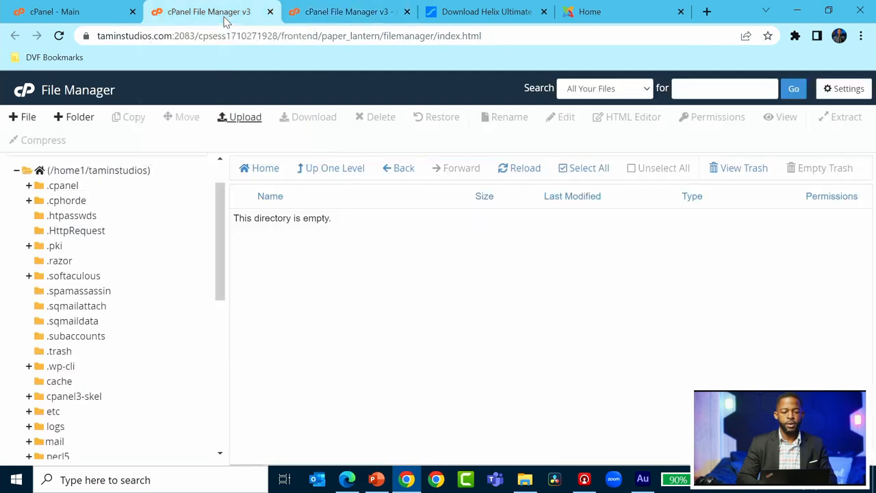
# Reload the listing and extract the quickstart zip into helix2, then dismiss the results.
pyautogui.click(407, 12)
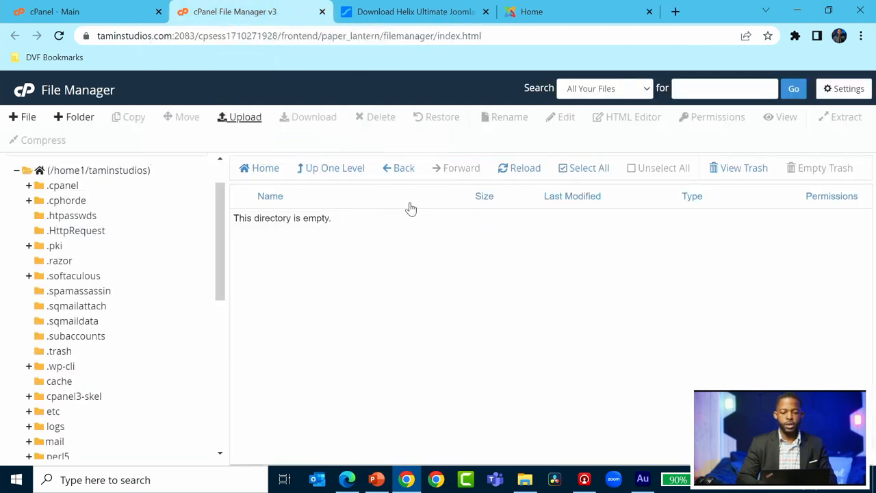
pyautogui.click(525, 170)
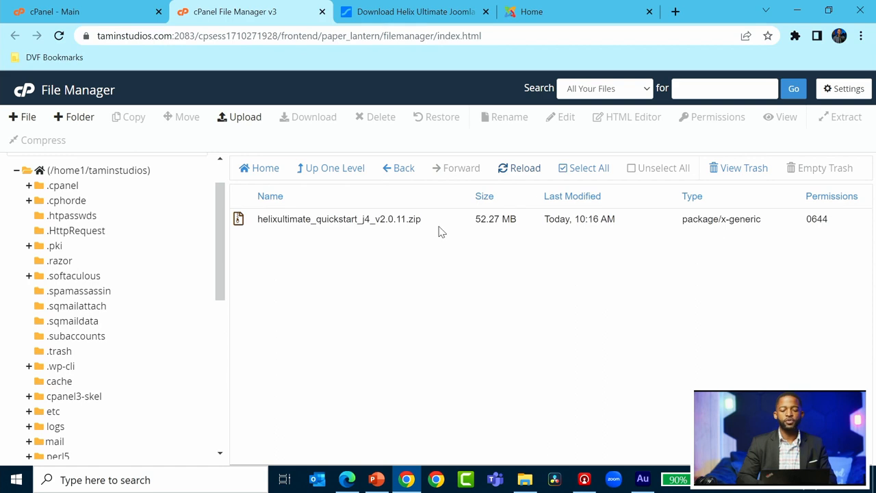
pyautogui.click(337, 219)
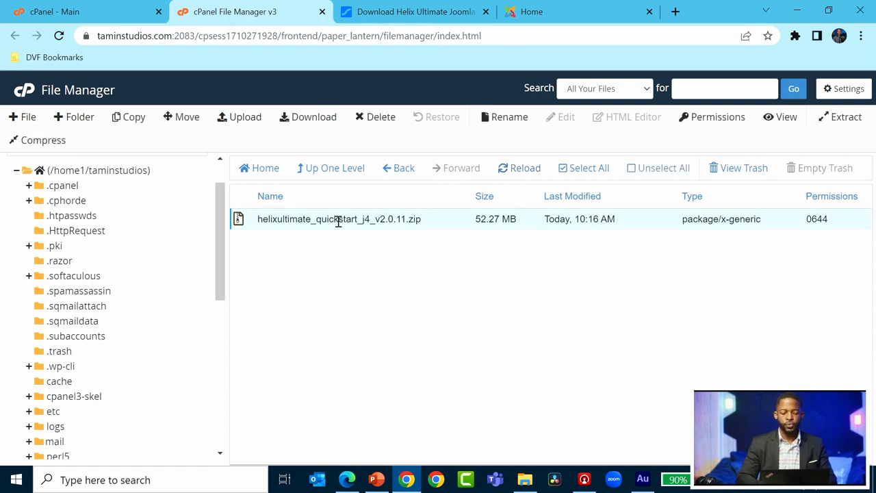
pyautogui.rightClick(338, 222)
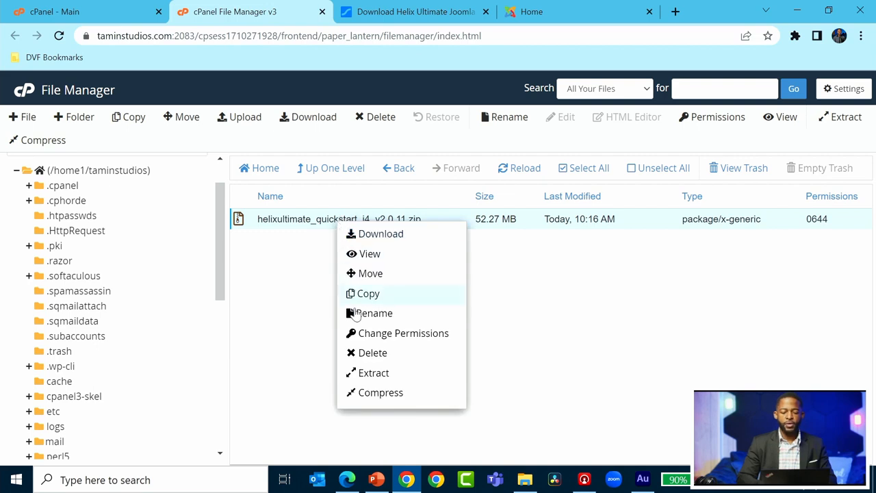
pyautogui.click(373, 373)
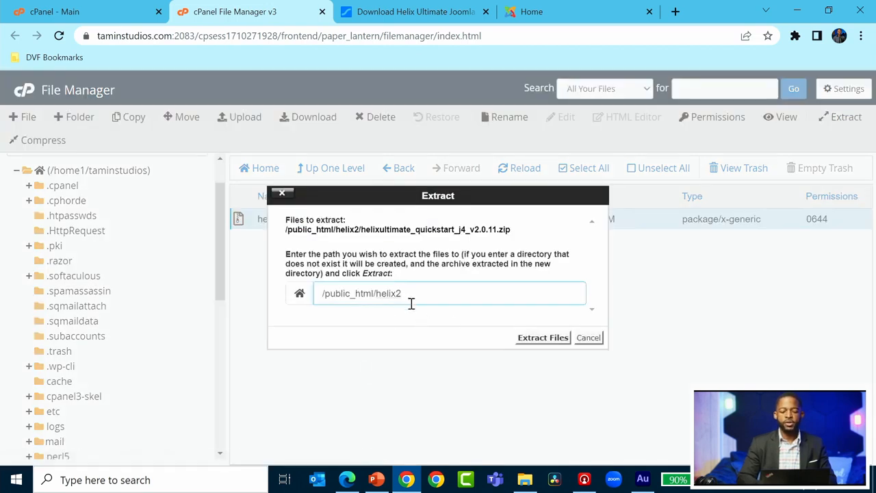
pyautogui.click(543, 337)
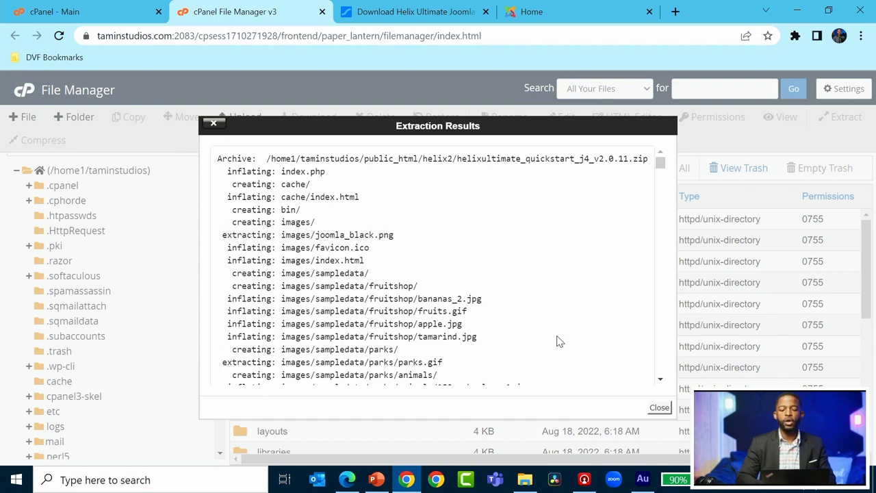
pyautogui.scroll(-10, 558, 341)
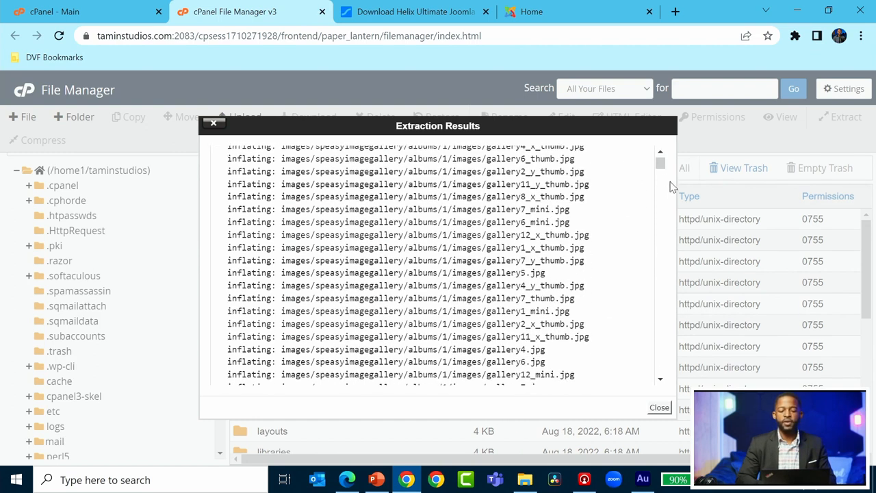
pyautogui.moveTo(661, 164); pyautogui.dragTo(666, 384)
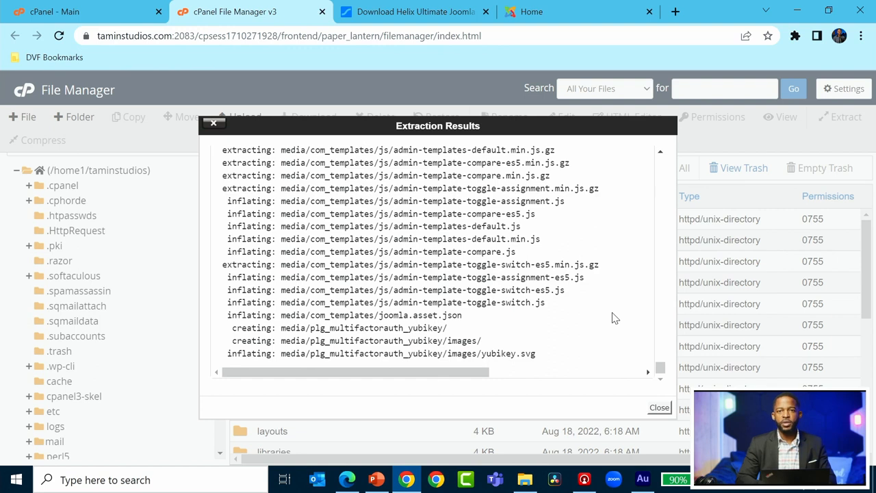
pyautogui.click(659, 409)
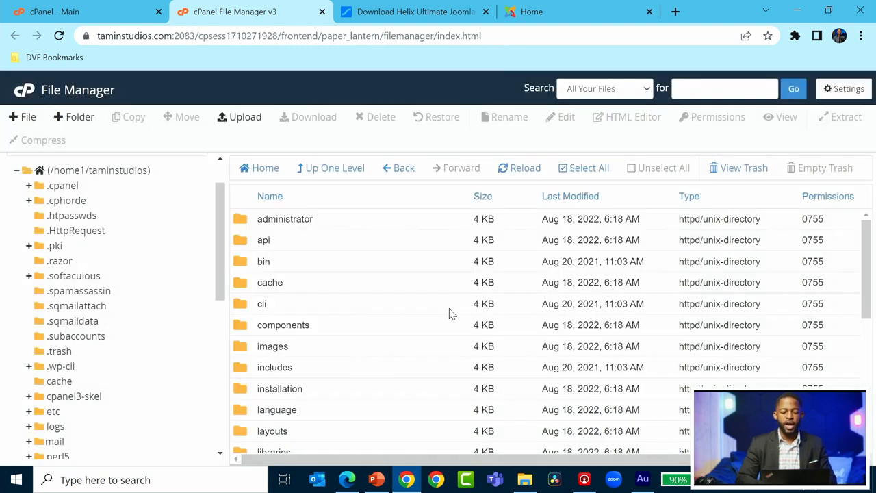
# Filter cPanel tools by 'data' and open MySQL Databases.
pyautogui.click(124, 20)
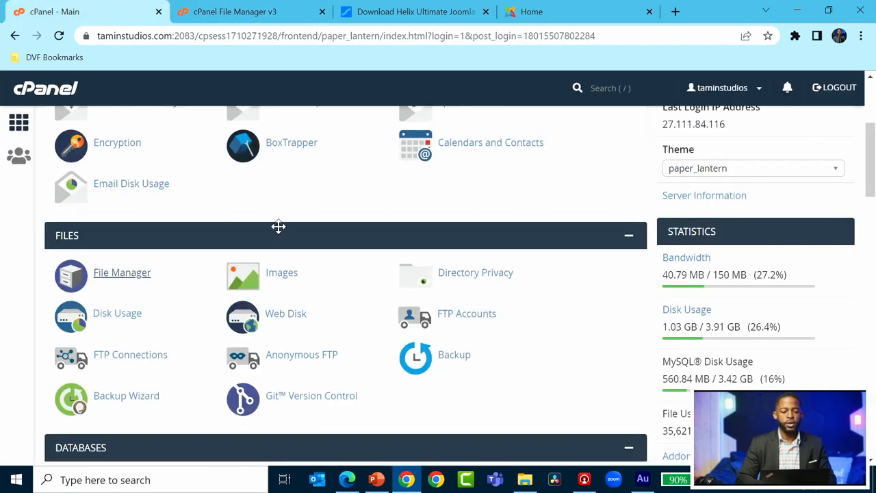
pyautogui.scroll(4, 278, 226)
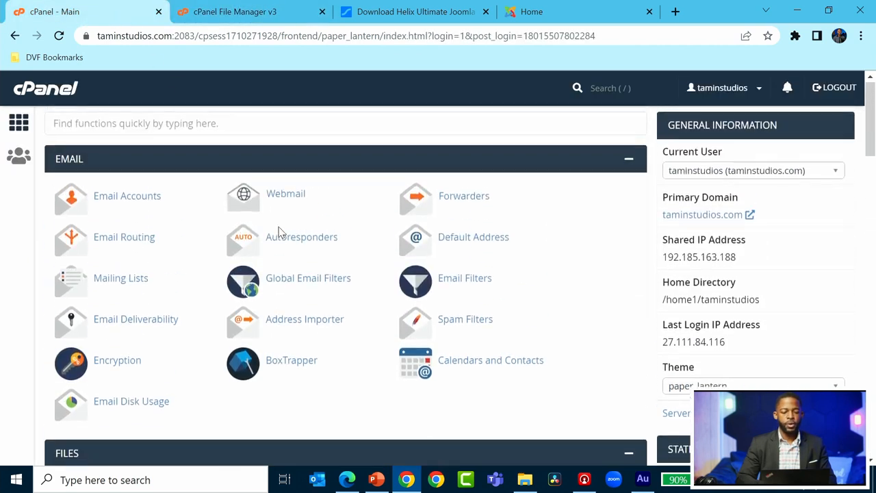
pyautogui.click(271, 126)
pyautogui.write('data')
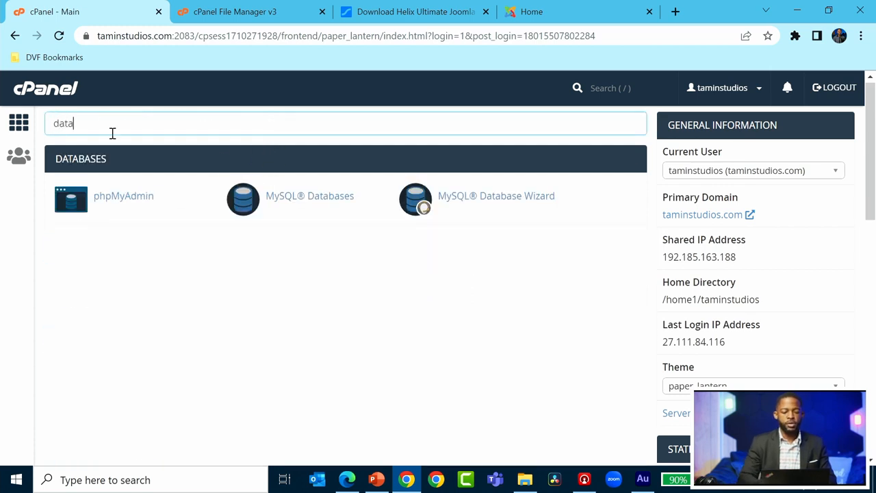
pyautogui.click(322, 207)
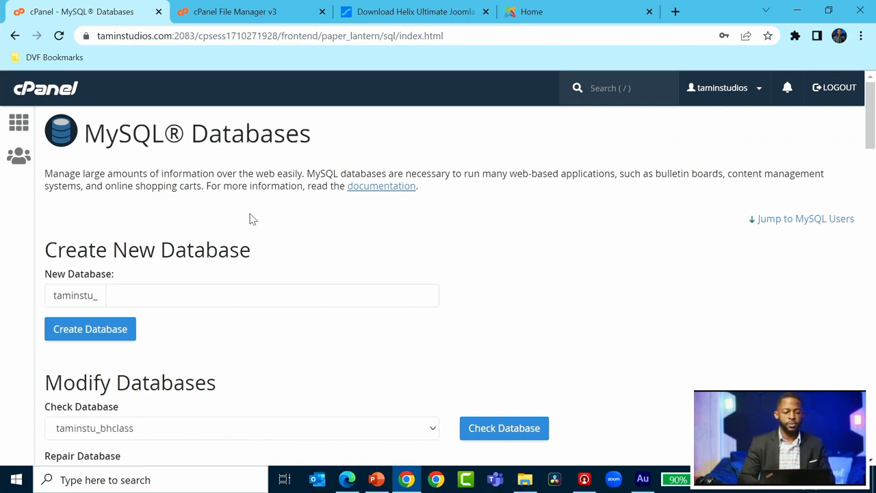
# Create the MySQL database taminstu_helix2 and go back to MySQL Databases.
pyautogui.scroll(-1, 249, 219)
pyautogui.click(210, 237)
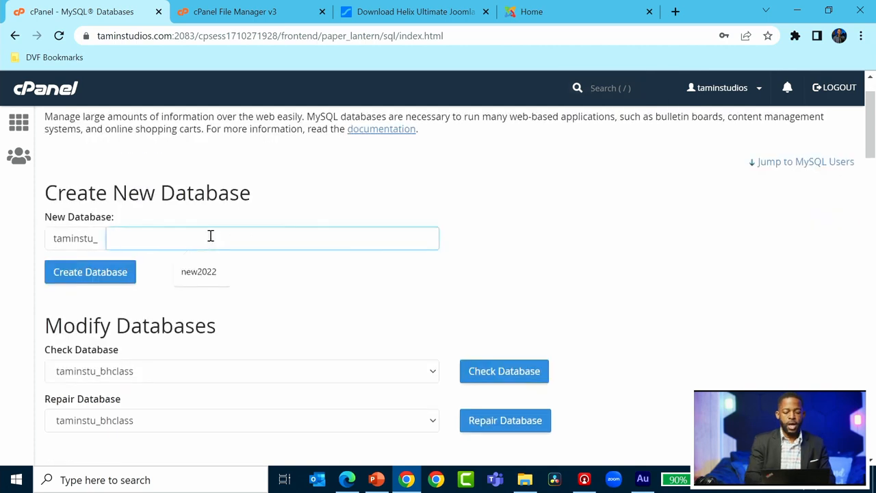
pyautogui.write('helix2')
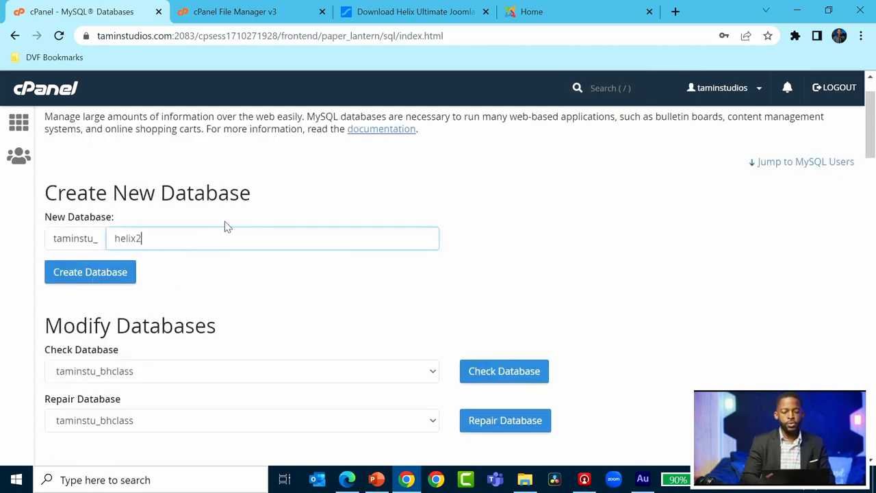
pyautogui.click(107, 281)
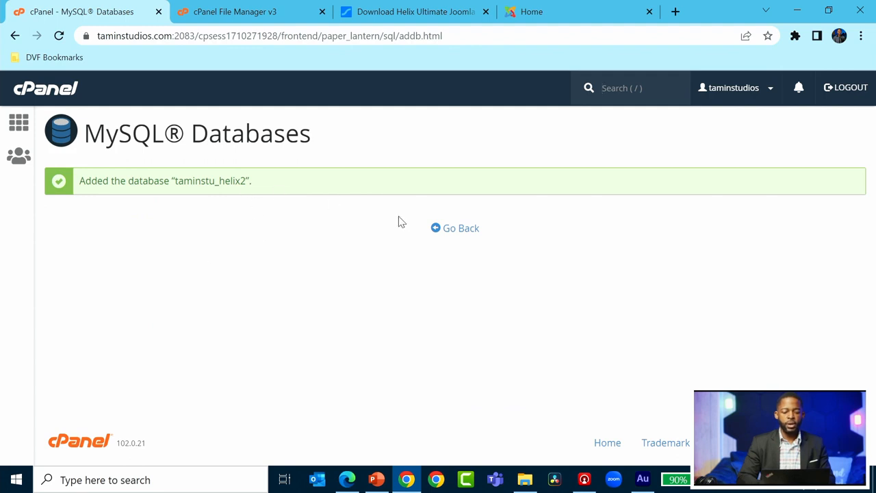
pyautogui.click(452, 230)
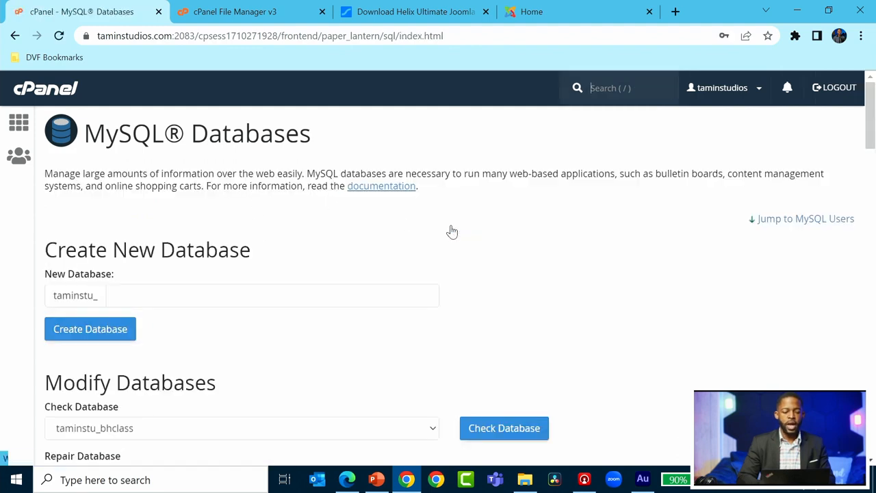
pyautogui.scroll(-3, 452, 230)
pyautogui.scroll(-3, 600, 264)
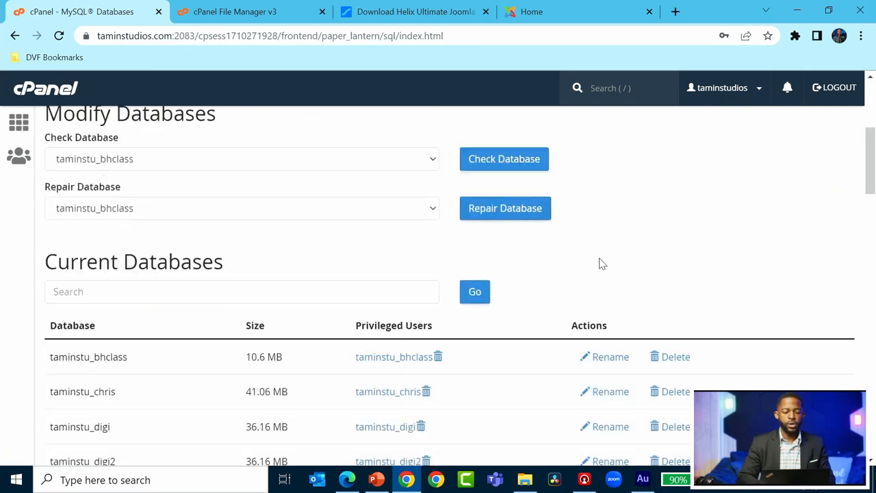
pyautogui.scroll(2, 600, 264)
pyautogui.scroll(3, 600, 264)
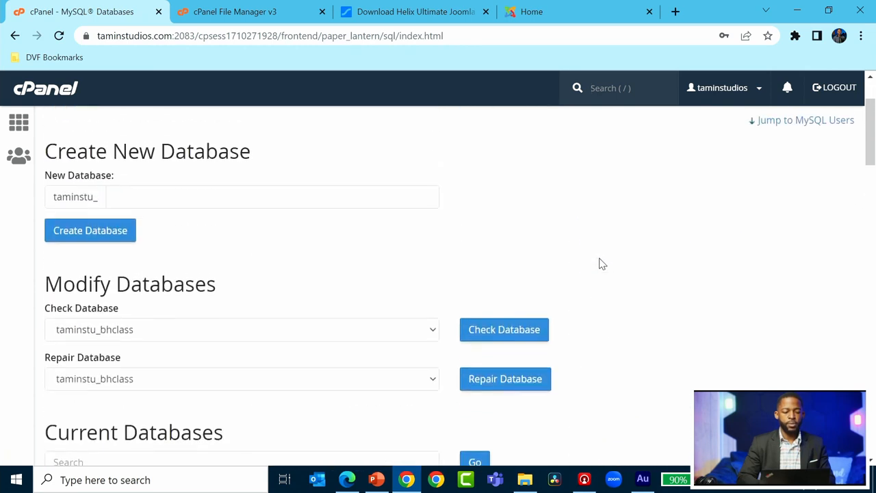
# Create MySQL user taminstu_helix2 with a password and matching confirmation.
pyautogui.scroll(-10, 600, 264)
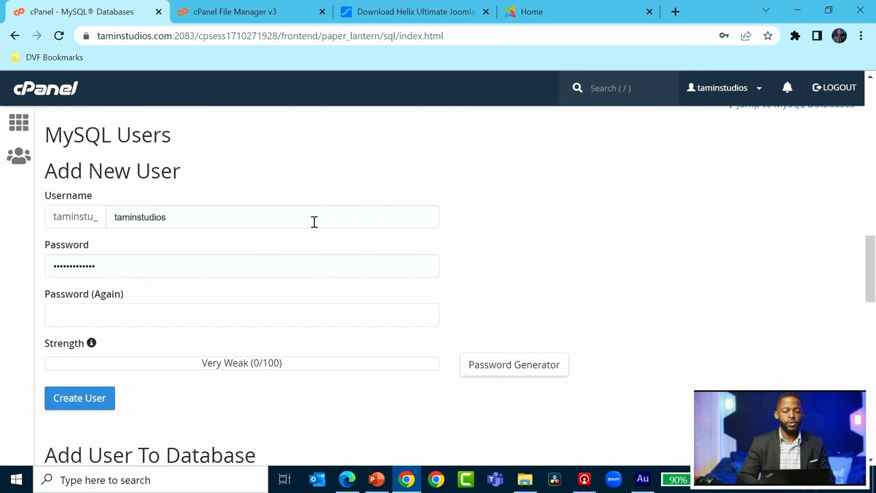
pyautogui.doubleClick(311, 221)
pyautogui.press('BackSpace')
pyautogui.write('hel')
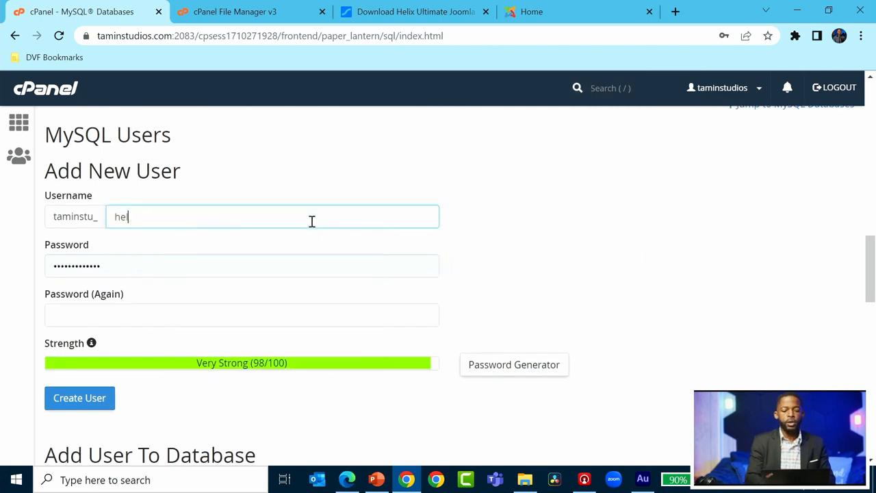
pyautogui.write('ix2')
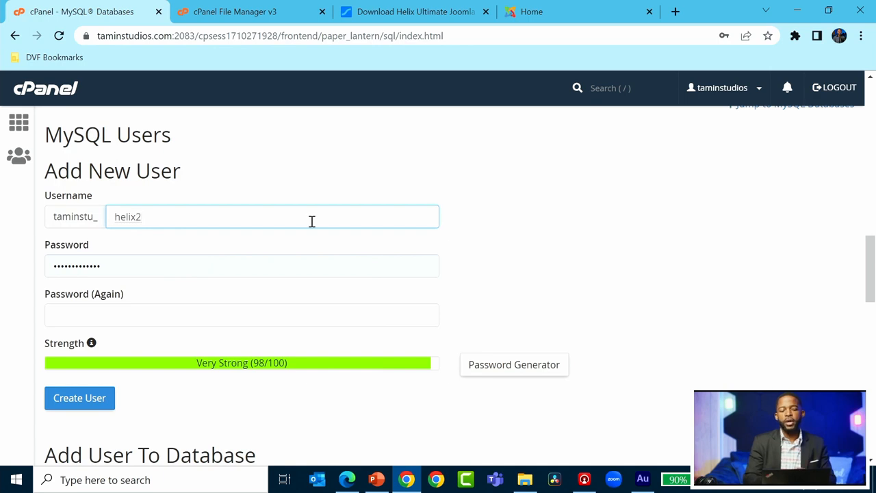
pyautogui.doubleClick(212, 267)
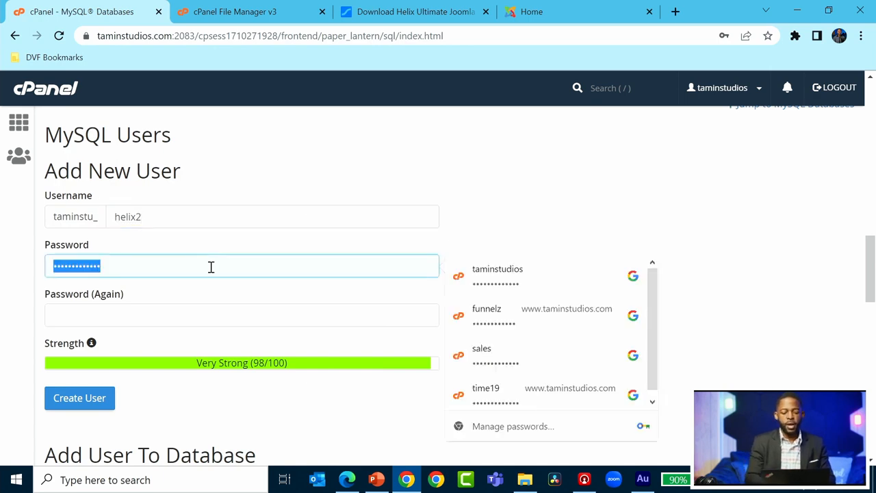
pyautogui.write('••••••••••')
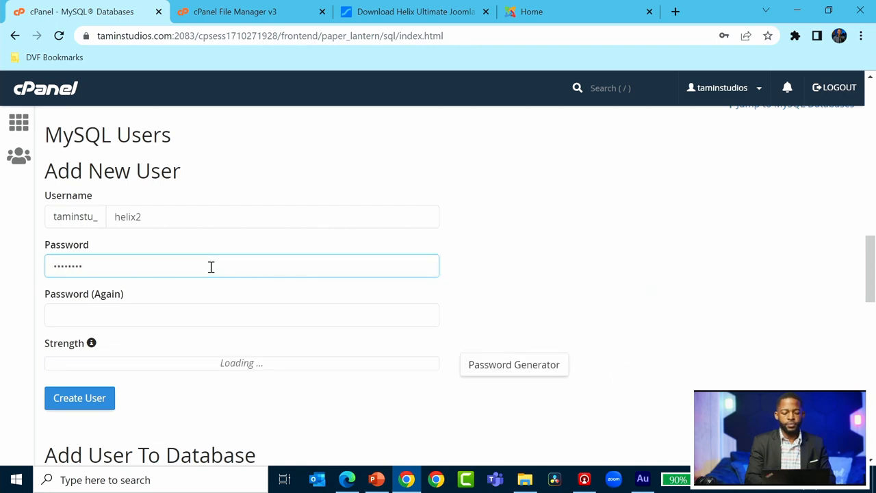
pyautogui.click(171, 308)
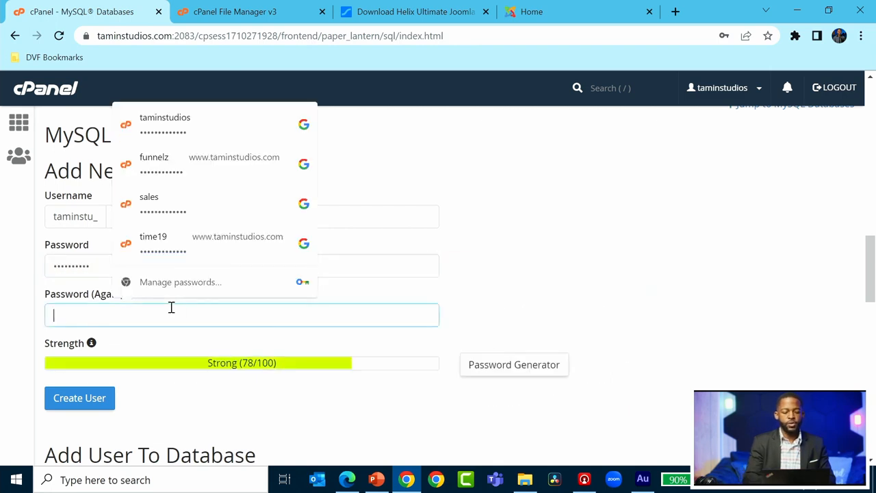
pyautogui.write('••••••')
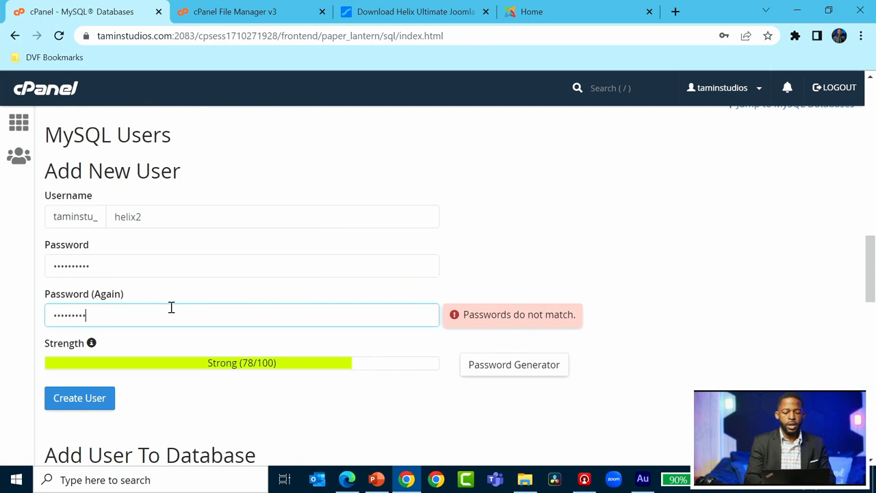
pyautogui.write('•')
pyautogui.click(592, 268)
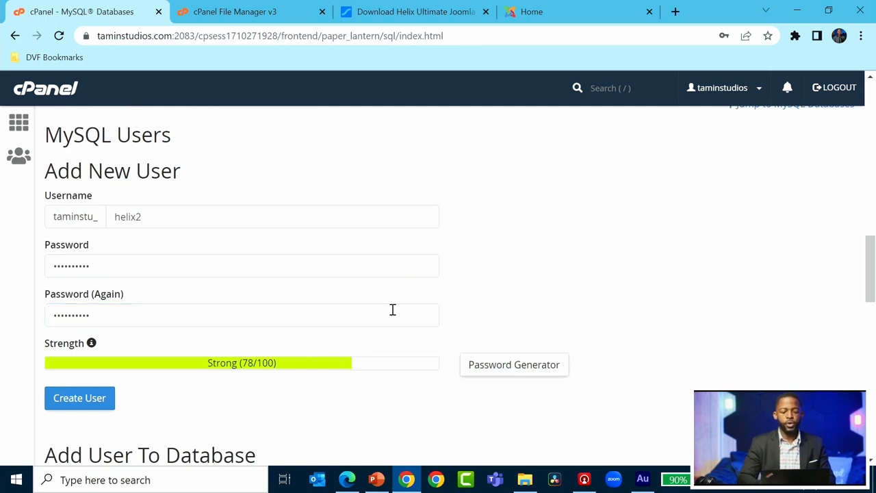
pyautogui.click(79, 399)
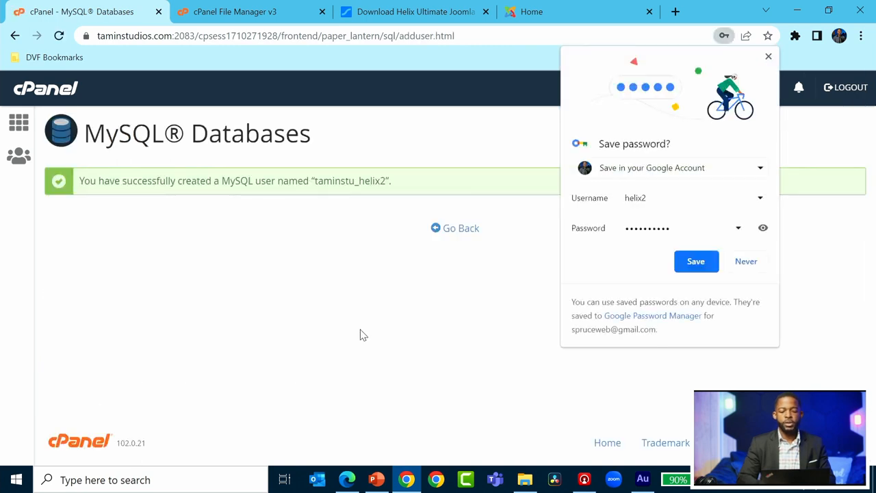
pyautogui.click(768, 57)
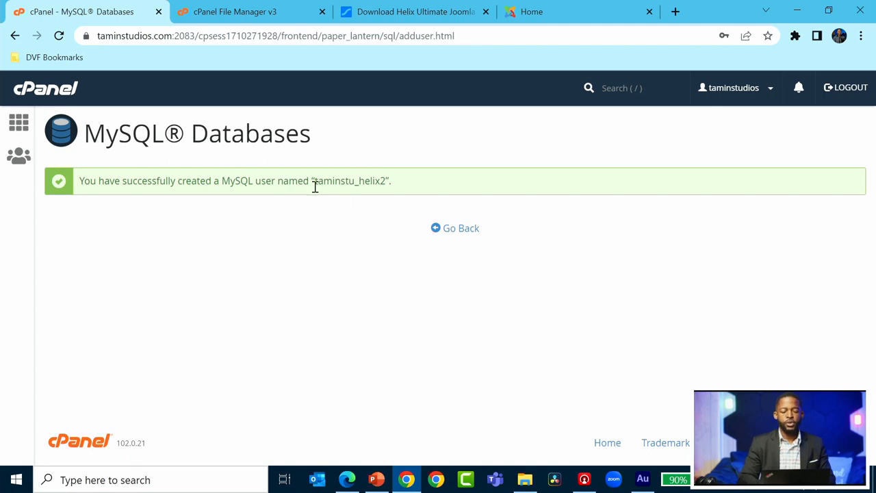
pyautogui.moveTo(314, 182); pyautogui.dragTo(346, 185)
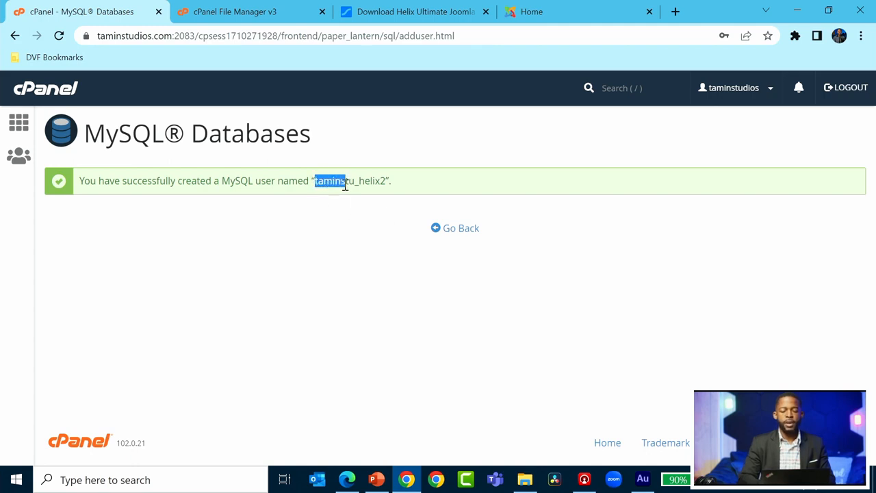
pyautogui.moveTo(347, 184); pyautogui.dragTo(386, 182)
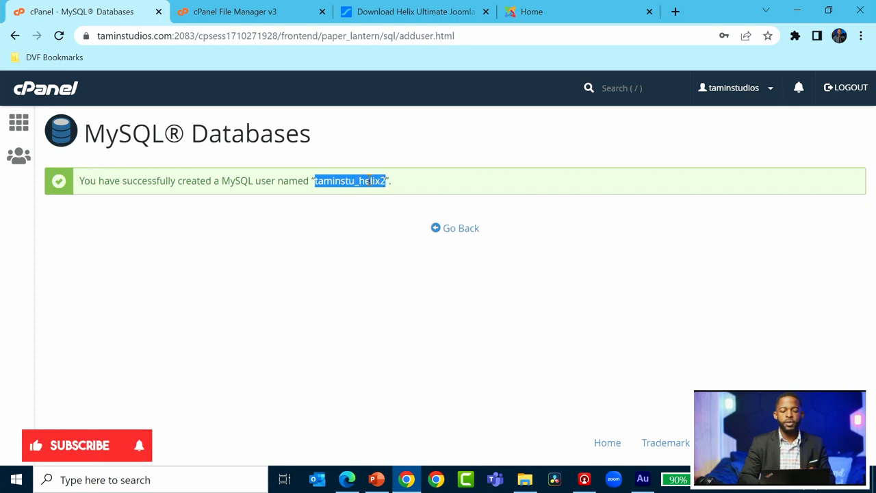
pyautogui.rightClick(368, 181)
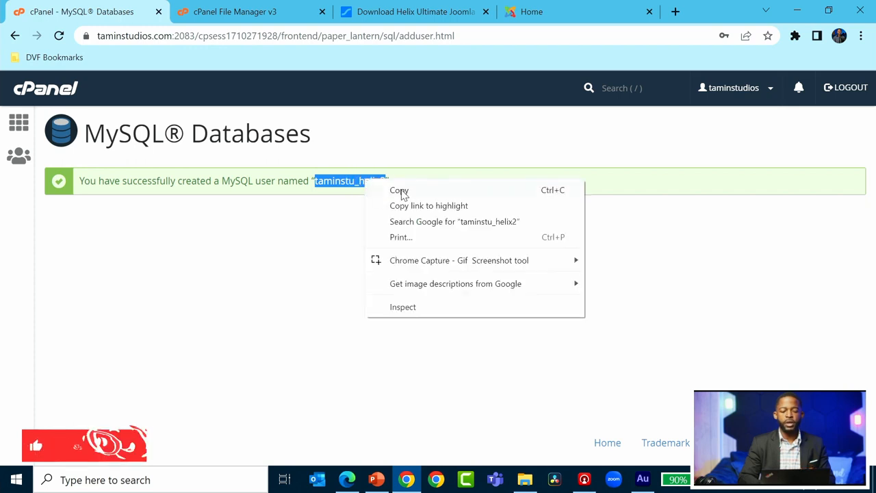
pyautogui.click(401, 192)
pyautogui.click(368, 251)
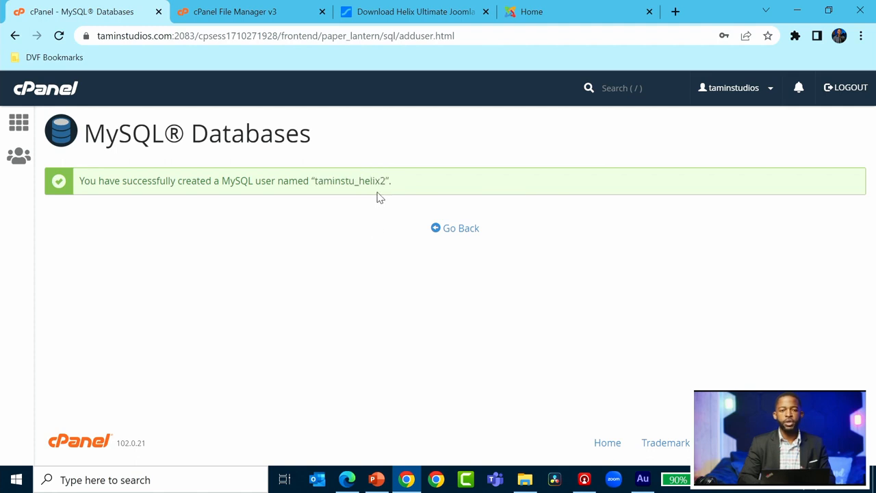
# Go back to MySQL Databases and pick taminstu_helix2 in the database check list.
pyautogui.click(468, 231)
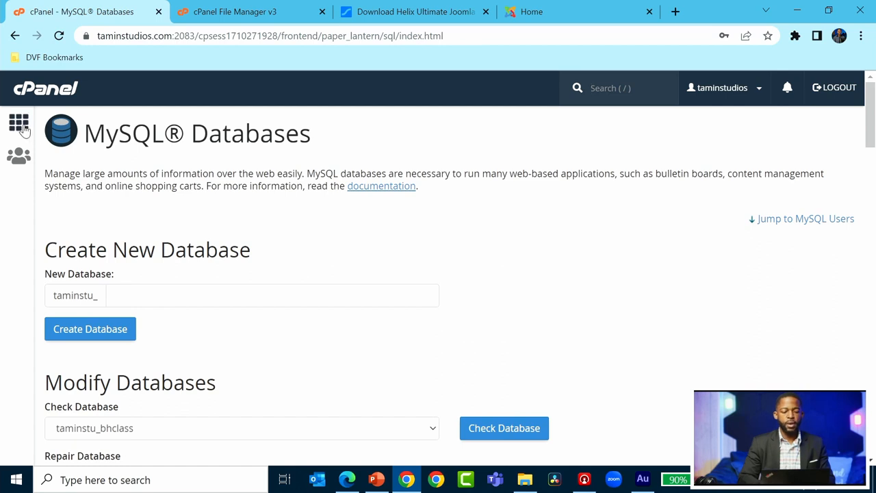
pyautogui.scroll(-8, 274, 288)
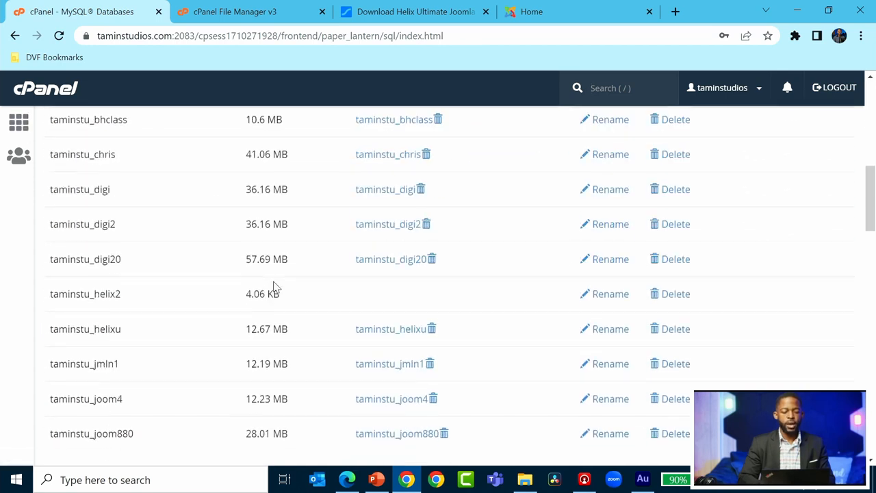
pyautogui.scroll(4, 274, 287)
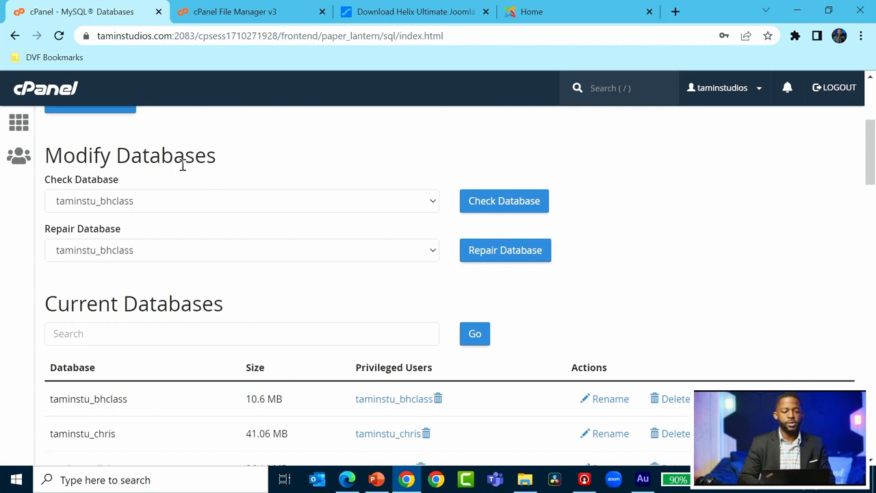
pyautogui.click(188, 205)
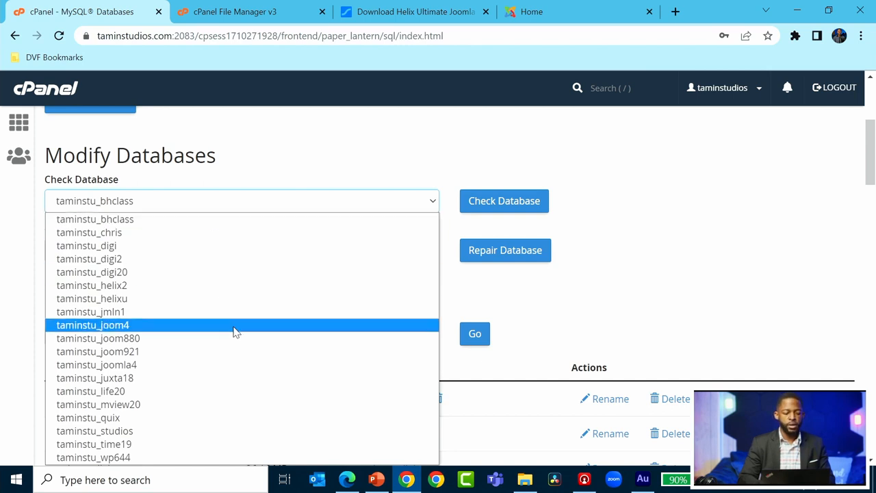
pyautogui.click(176, 289)
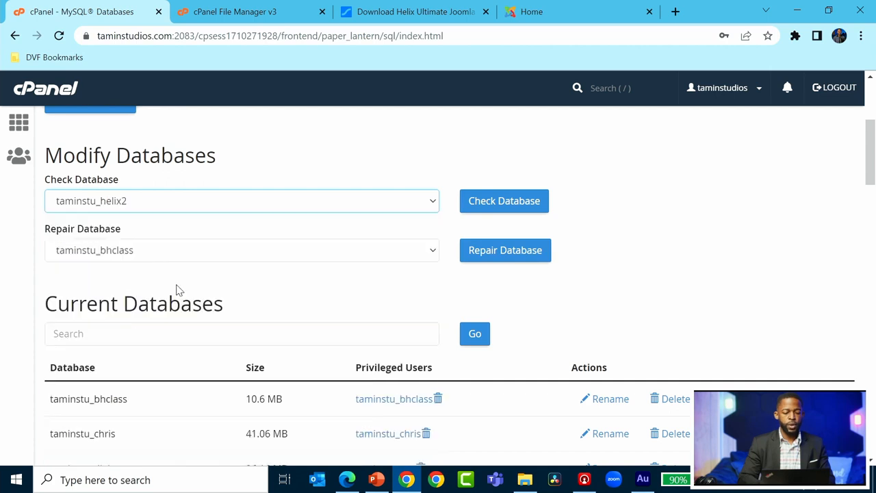
# Add user taminstu_helix2 to database taminstu_helix2.
pyautogui.scroll(-15, 382, 365)
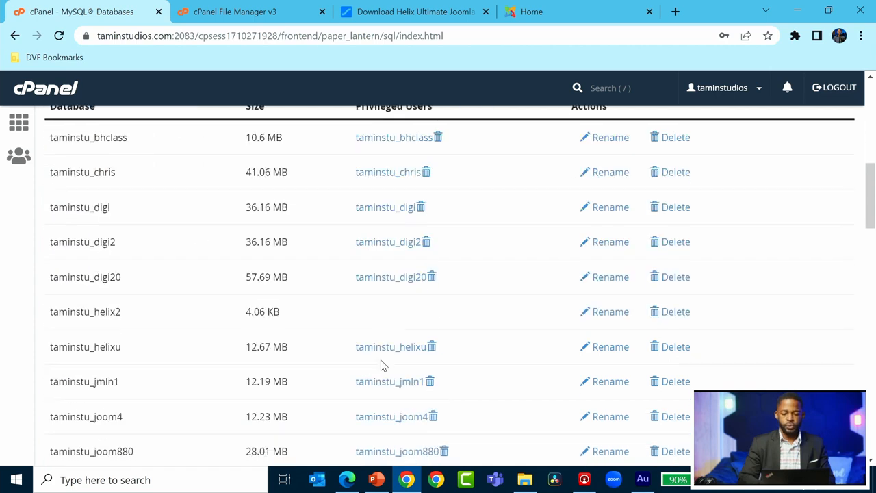
pyautogui.scroll(-2, 382, 360)
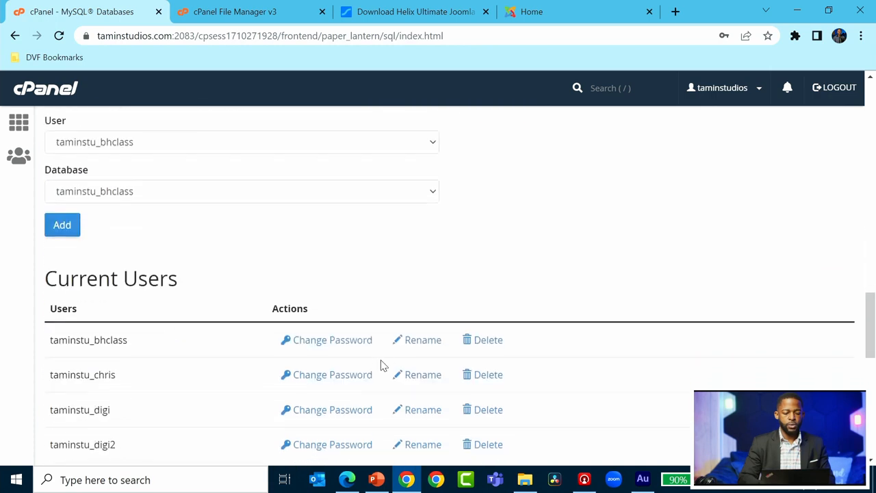
pyautogui.scroll(1, 381, 362)
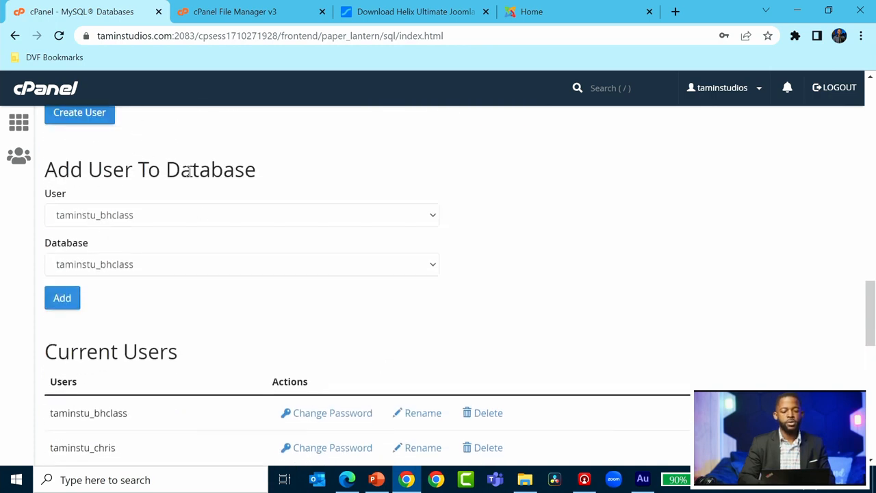
pyautogui.click(230, 217)
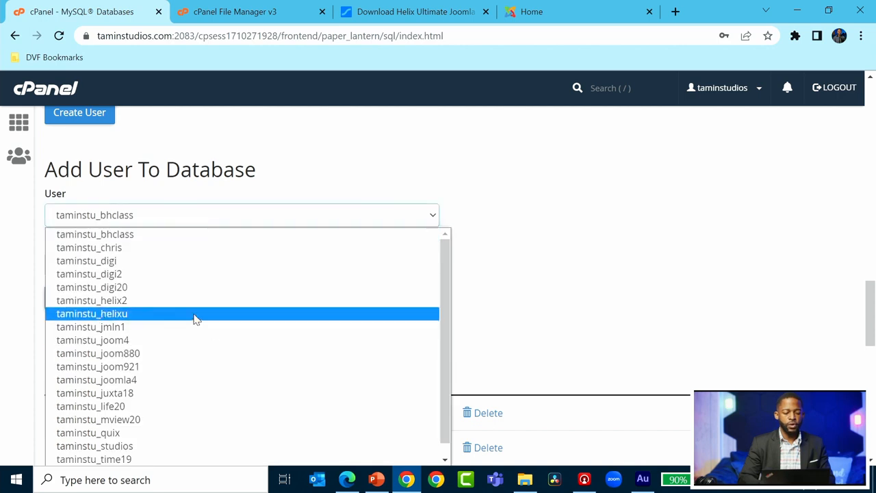
pyautogui.click(173, 305)
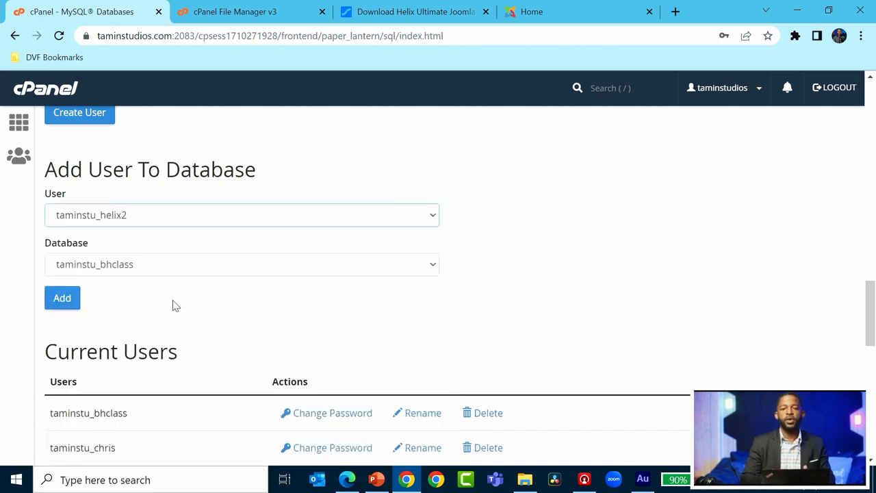
pyautogui.click(149, 269)
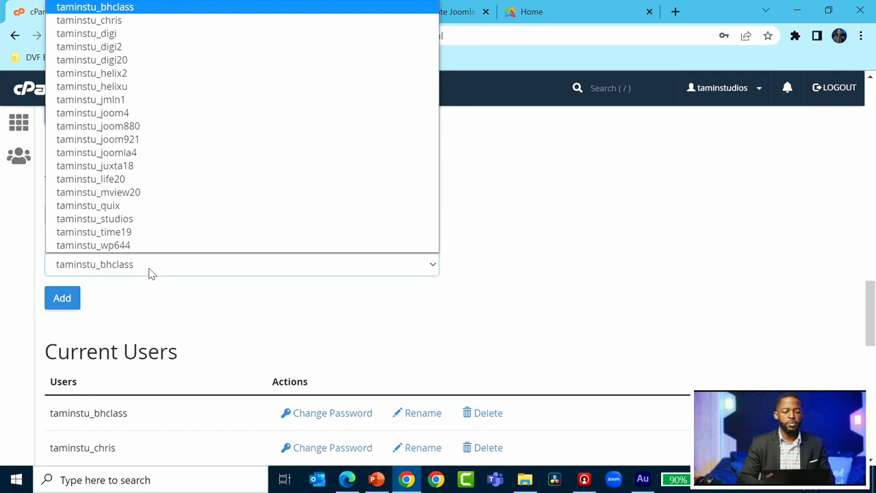
pyautogui.click(150, 74)
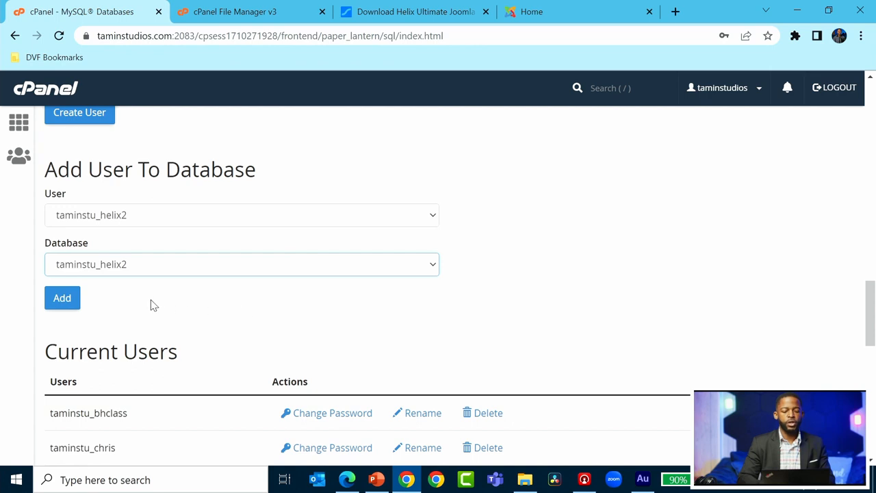
pyautogui.click(62, 299)
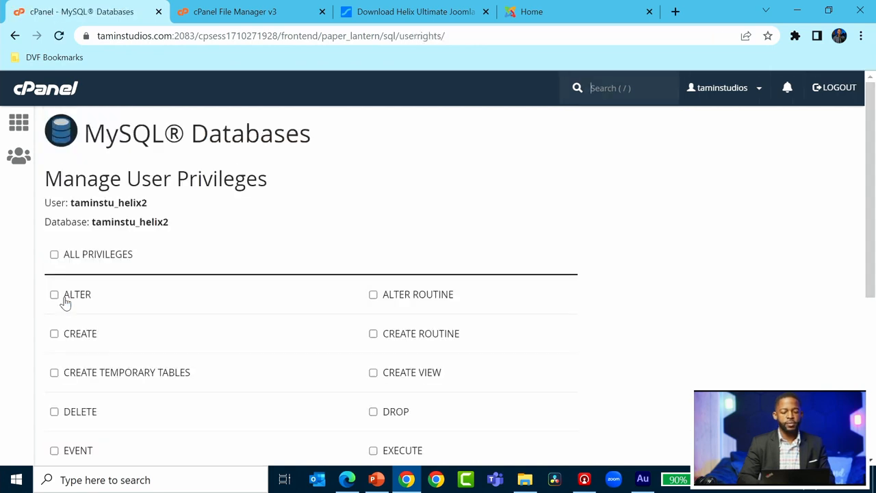
# Grant user taminstu_helix2 ALL PRIVILEGES on its database and save the changes.
pyautogui.scroll(-1, 194, 254)
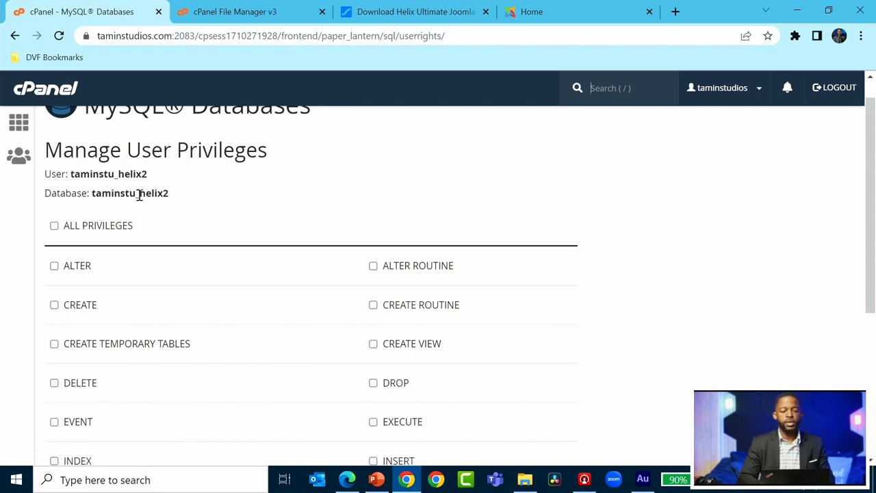
pyautogui.moveTo(171, 200); pyautogui.dragTo(94, 197)
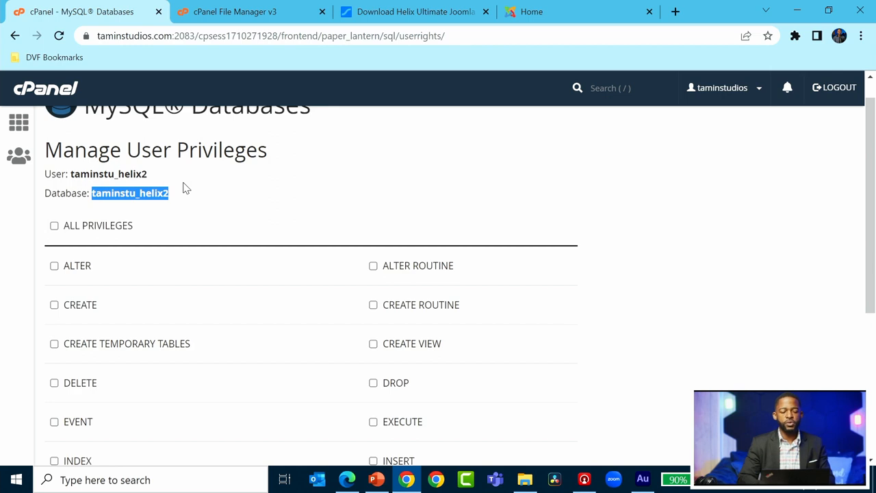
pyautogui.click(166, 216)
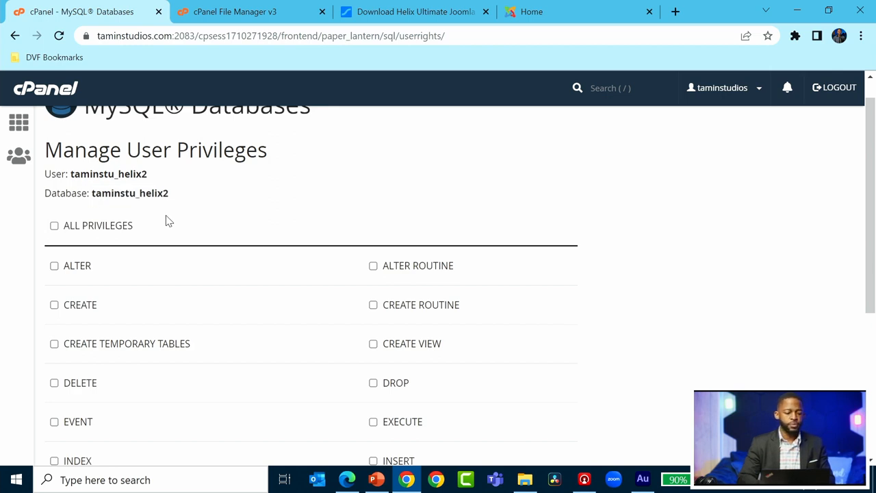
pyautogui.click(55, 228)
pyautogui.scroll(-4, 211, 190)
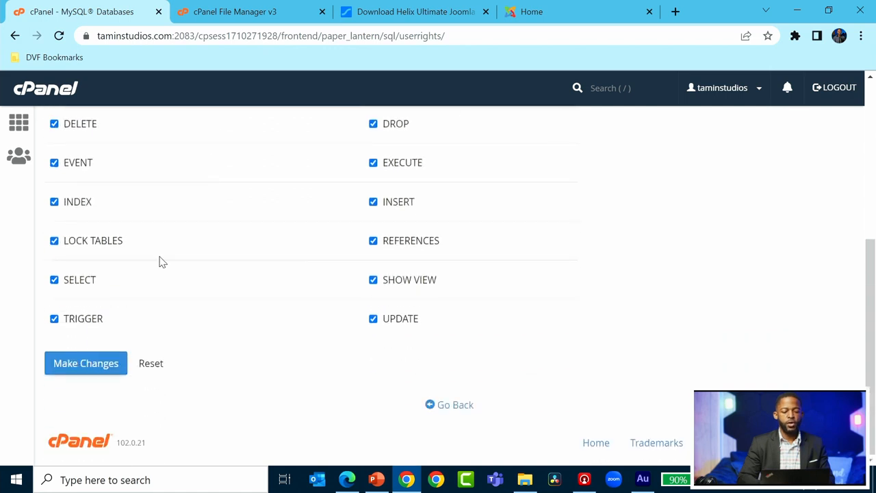
pyautogui.click(85, 367)
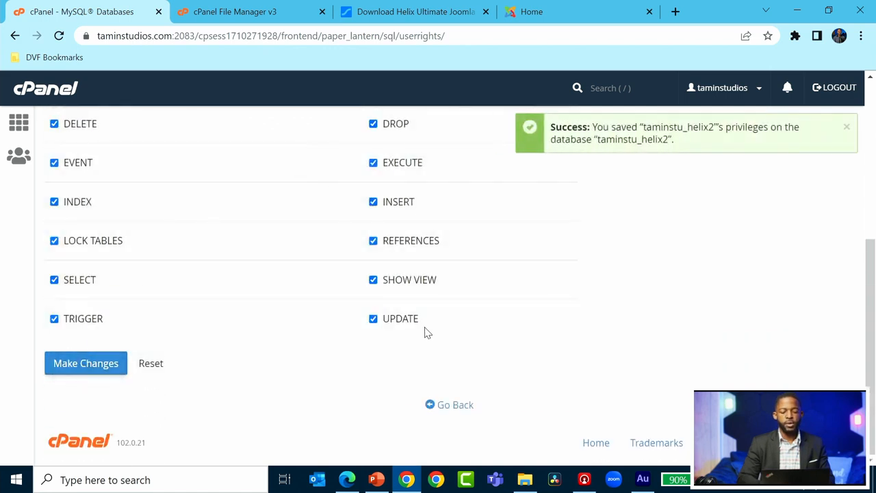
# Switch back to the tab showing the Helix Framework demo page.
pyautogui.scroll(2, 675, 233)
pyautogui.scroll(2, 675, 234)
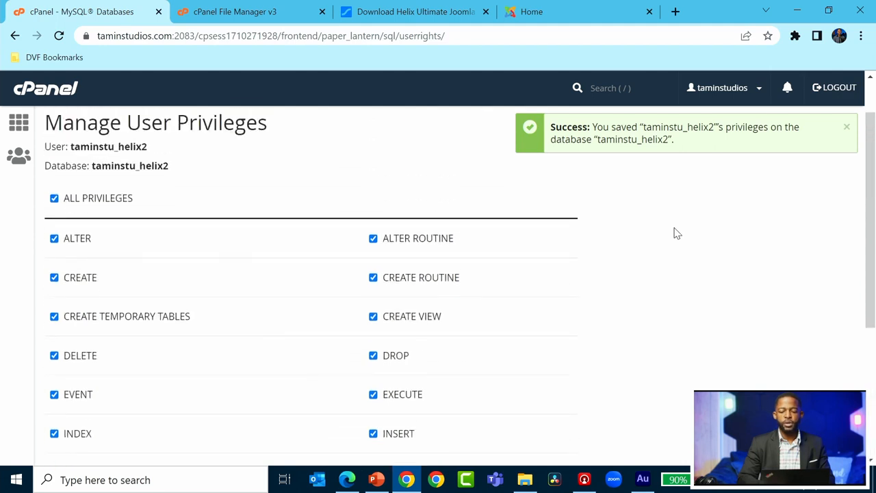
pyautogui.scroll(1, 675, 232)
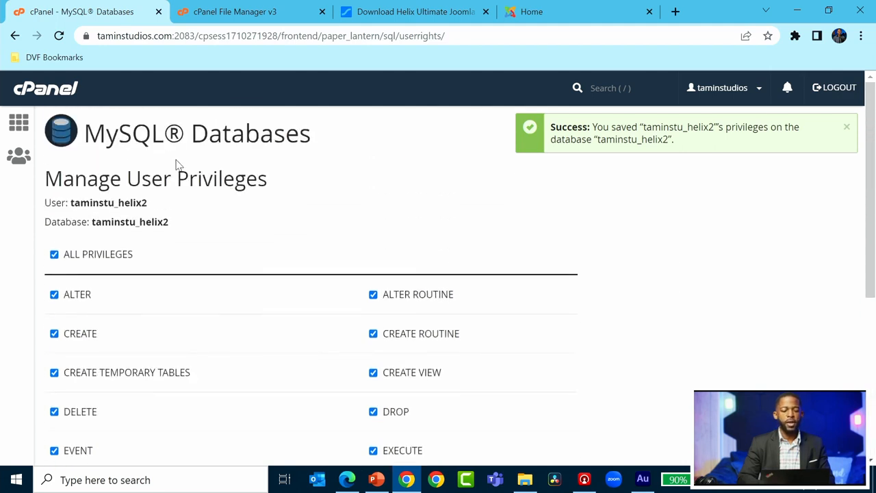
pyautogui.click(530, 19)
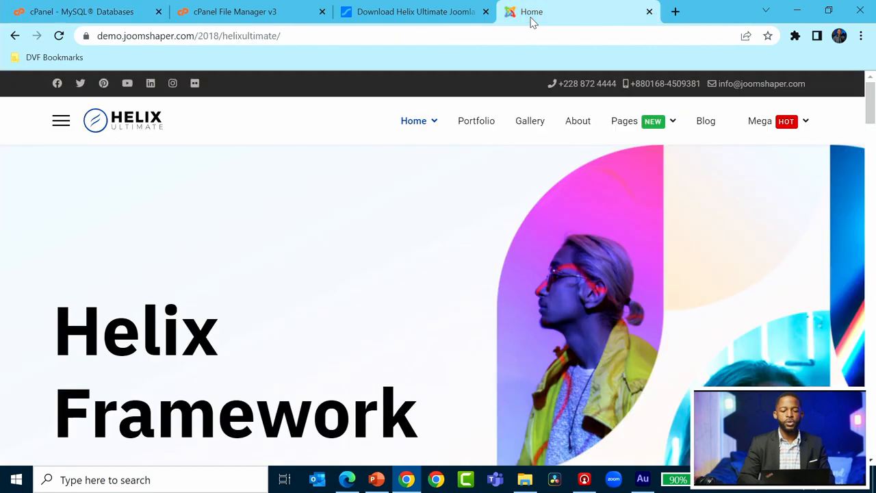
# Load taminstudios.com/helix2 in the demo tab to reach the Joomla 4.2.0 Installer.
pyautogui.click(366, 38)
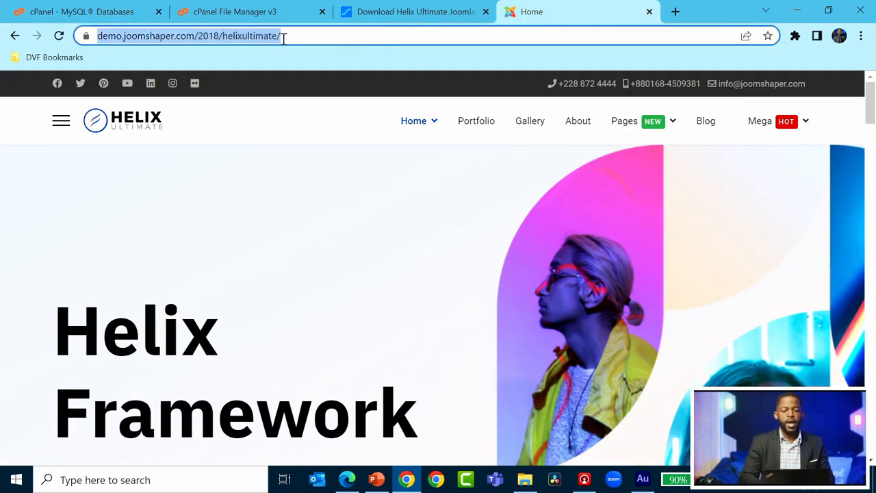
pyautogui.click(227, 17)
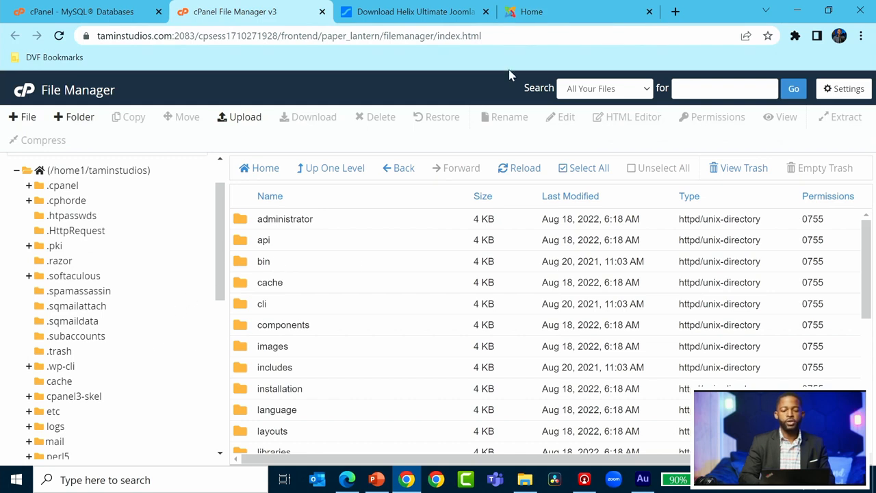
pyautogui.click(552, 6)
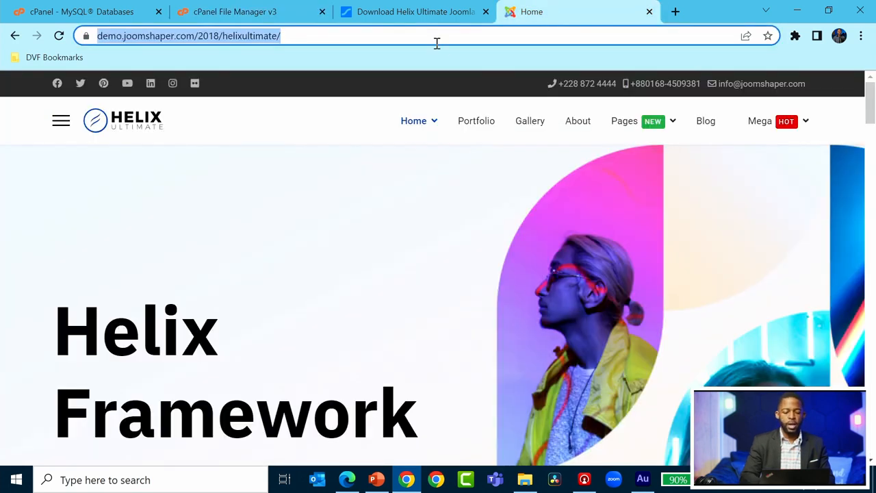
pyautogui.write('taminstudios.co')
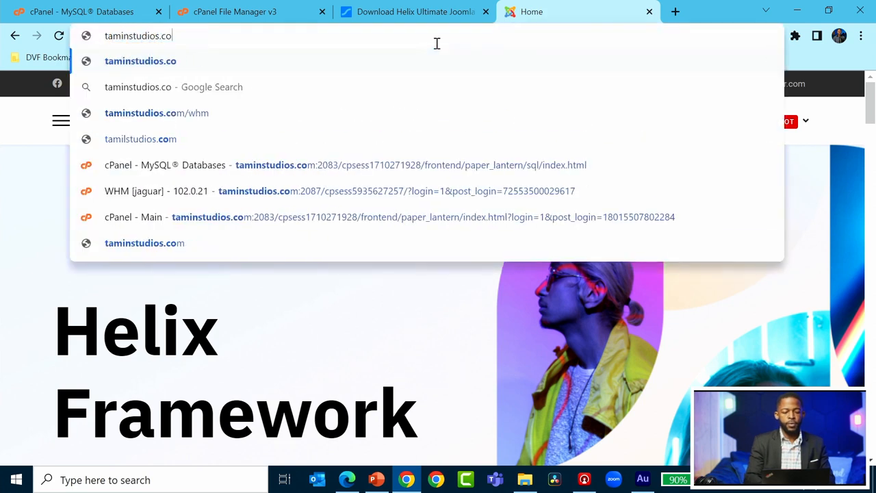
pyautogui.write('m/helix')
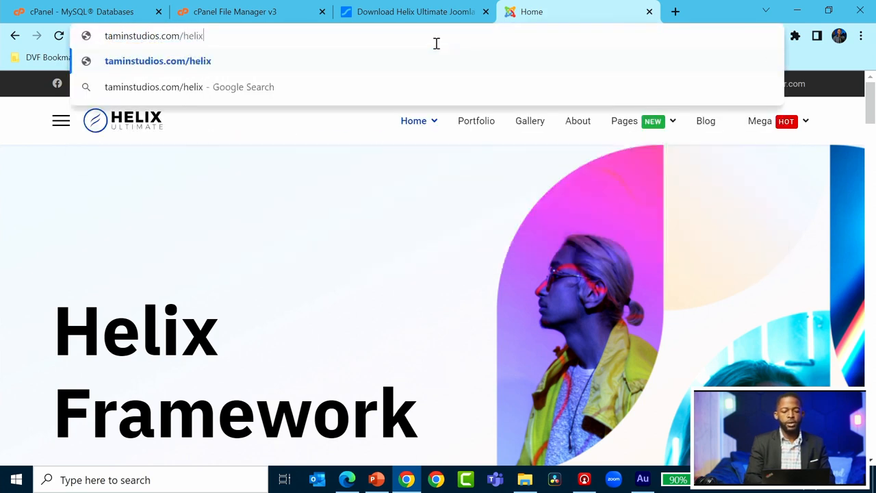
pyautogui.write('2')
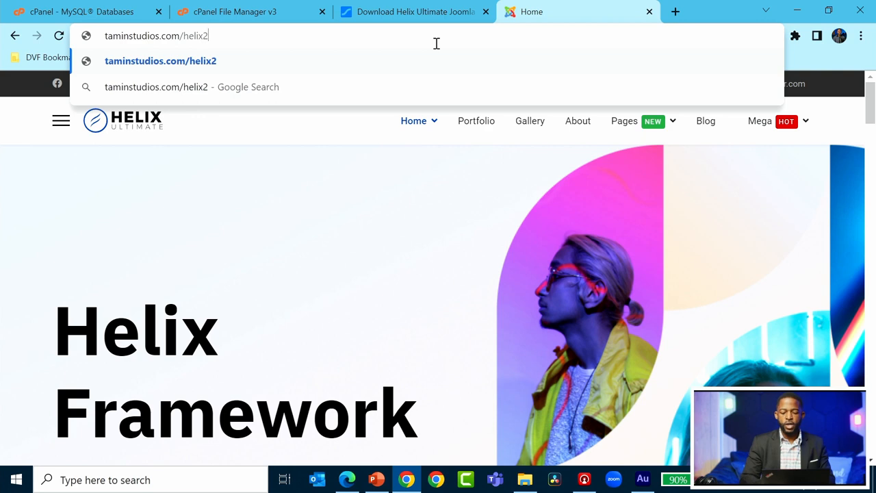
pyautogui.press('Return')
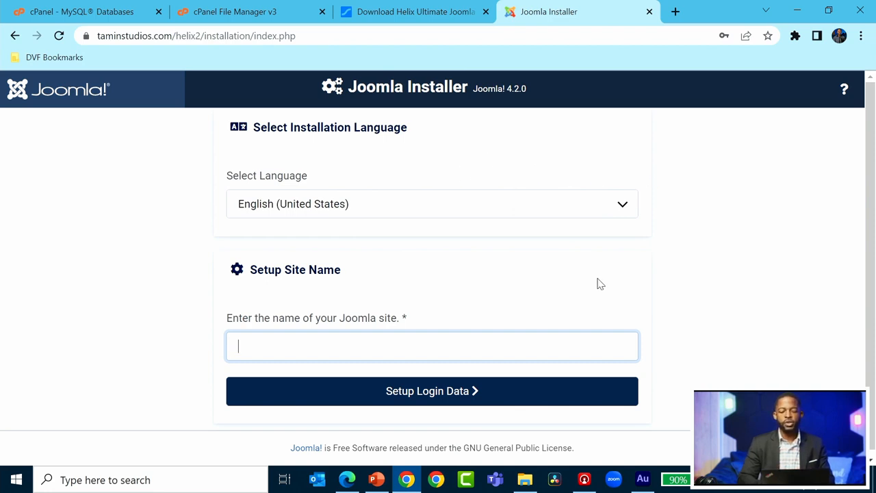
# Enter 'Helix Ultimate' as the site name.
pyautogui.write('Helix ')
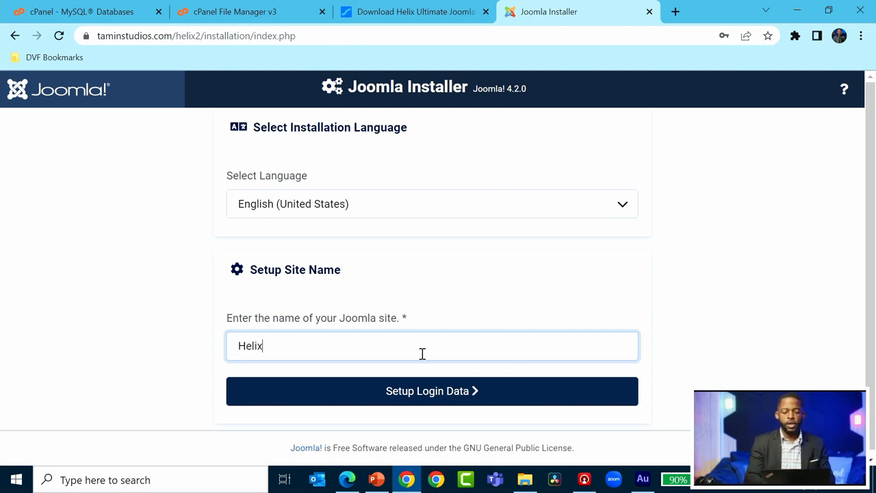
pyautogui.write('2 Fra')
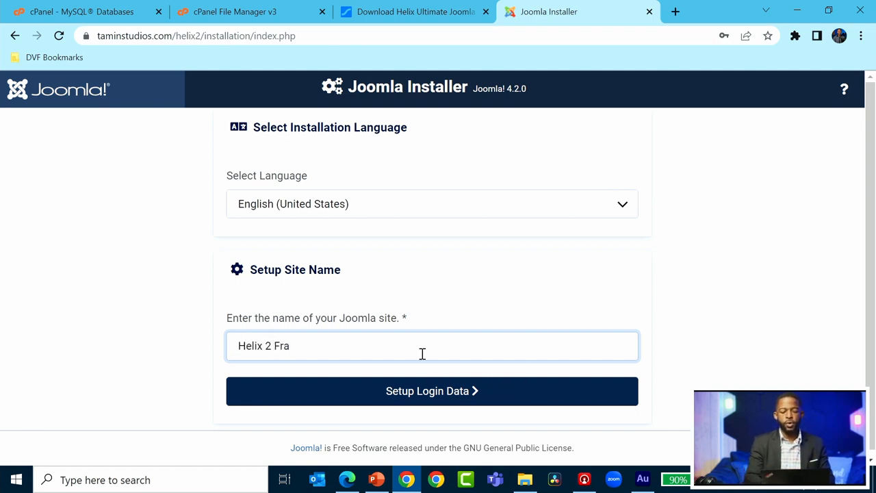
pyautogui.write('mew')
pyautogui.press('BackSpace')
pyautogui.press('BackSpace')
pyautogui.press('BackSpace')
pyautogui.press('BackSpace')
pyautogui.press('BackSpace')
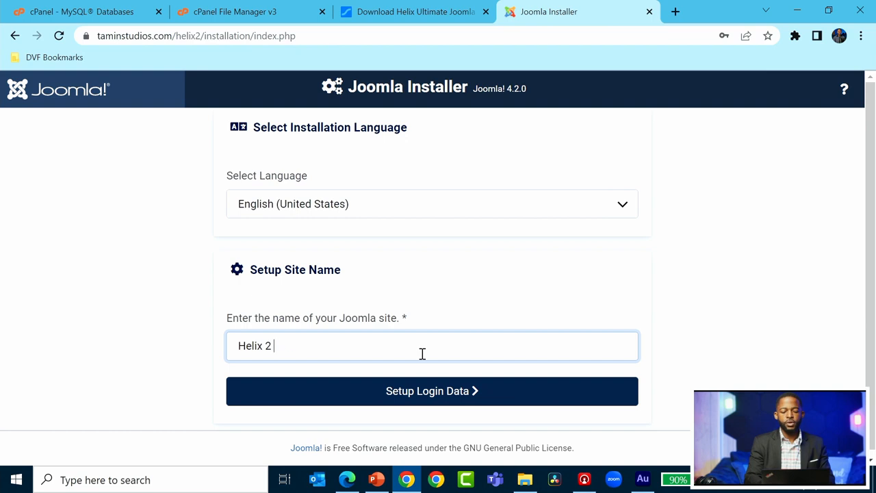
pyautogui.write('Ultimate')
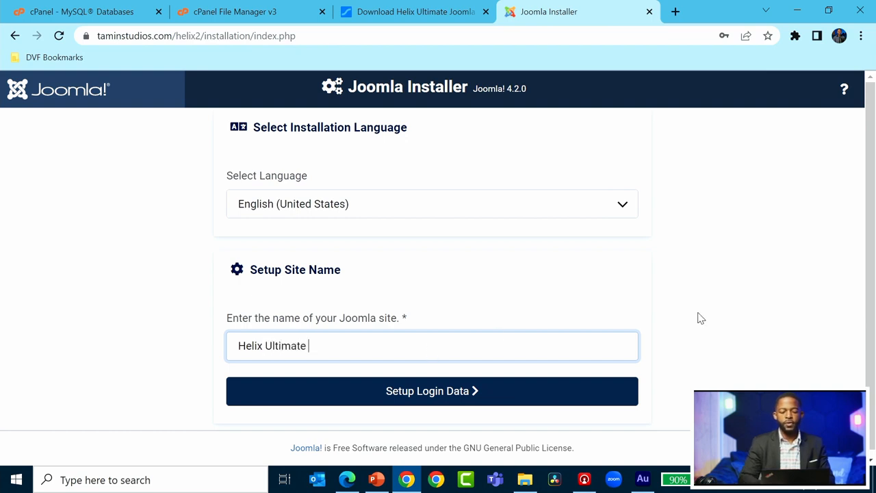
# Keep English (United States) as the installation language and continue to the Login Data step.
pyautogui.scroll(-1, 724, 324)
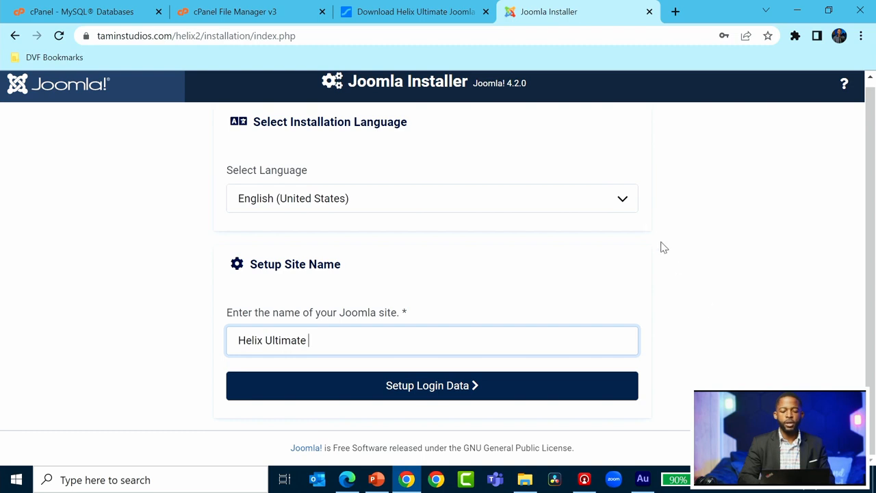
pyautogui.click(626, 207)
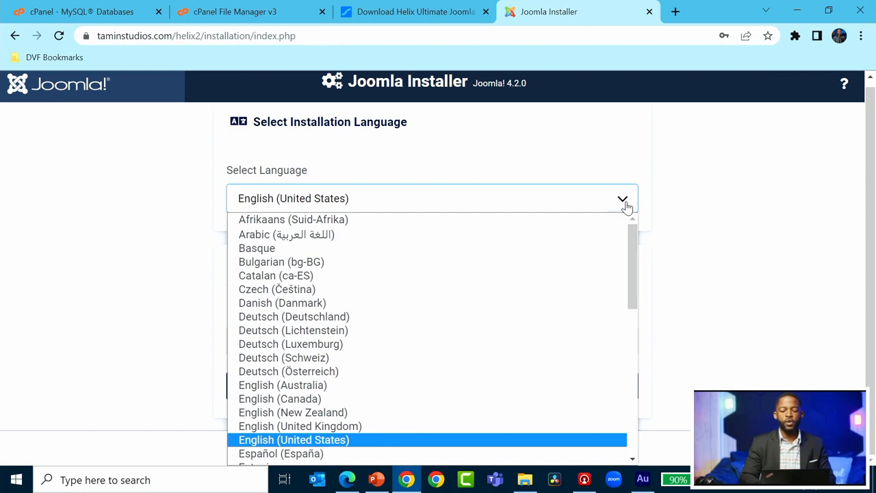
pyautogui.moveTo(634, 242); pyautogui.dragTo(632, 217)
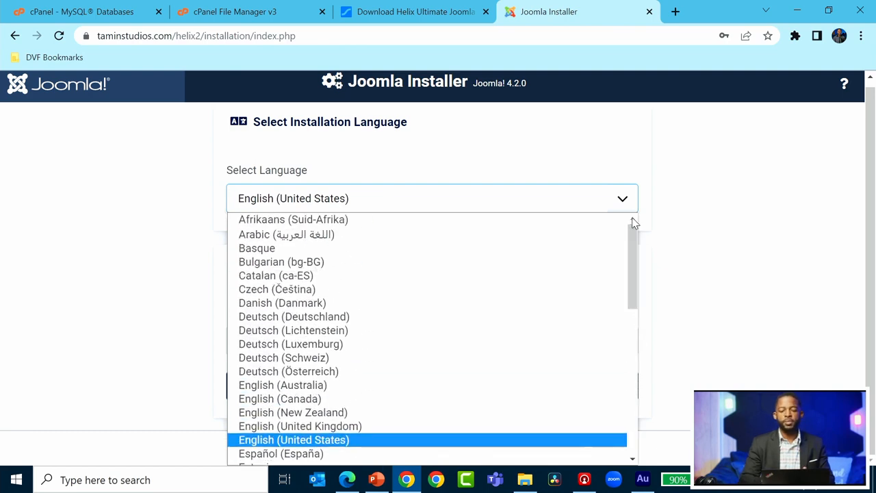
pyautogui.click(661, 183)
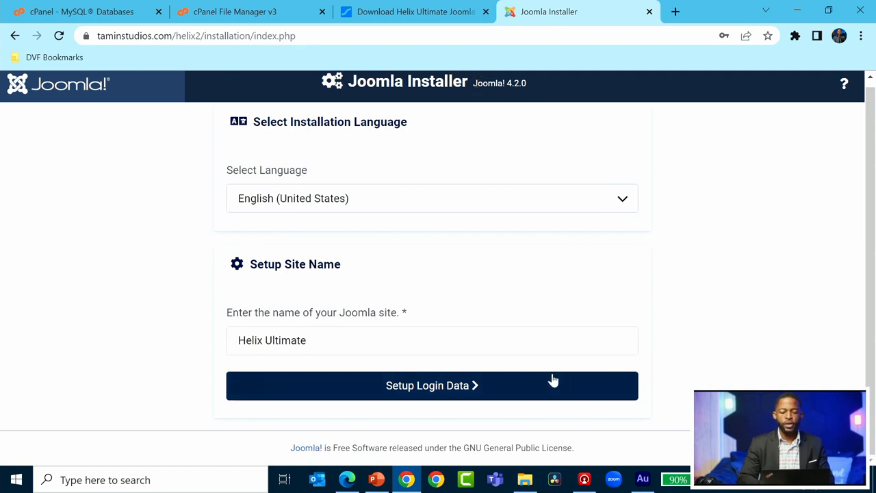
pyautogui.click(498, 393)
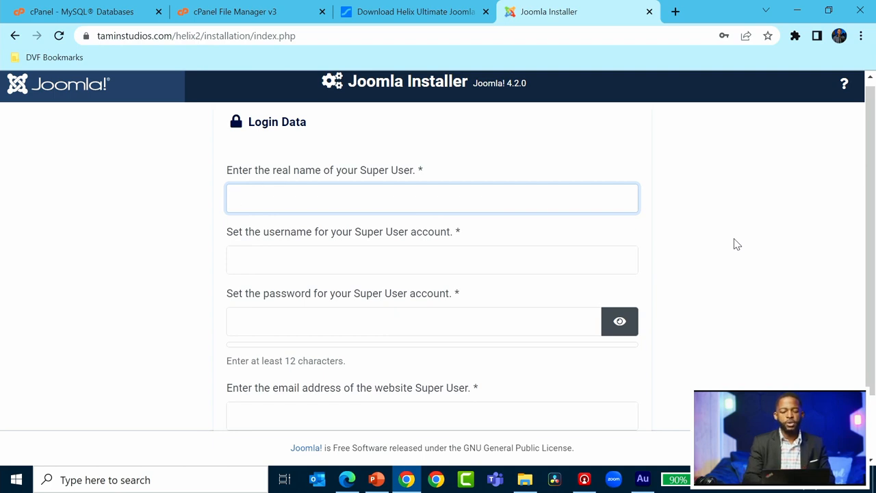
# Fill in the Super User name 'Helix2' and the Super User username.
pyautogui.write('Helix2')
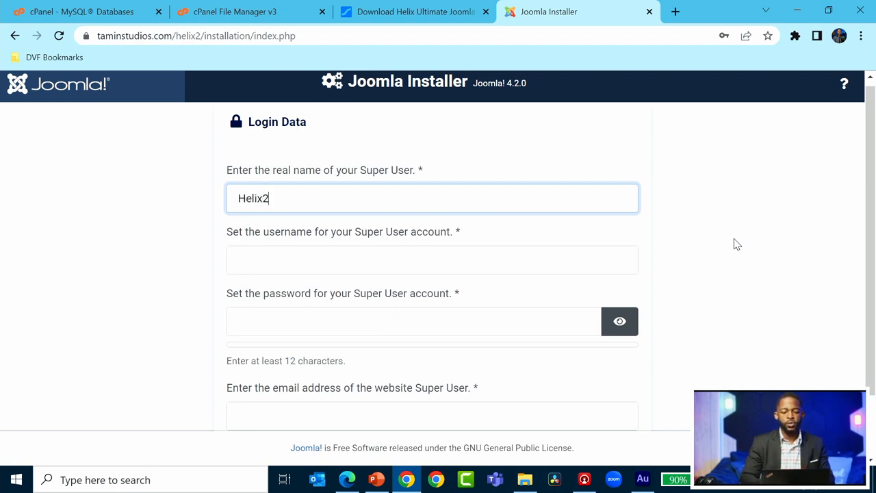
pyautogui.click(405, 260)
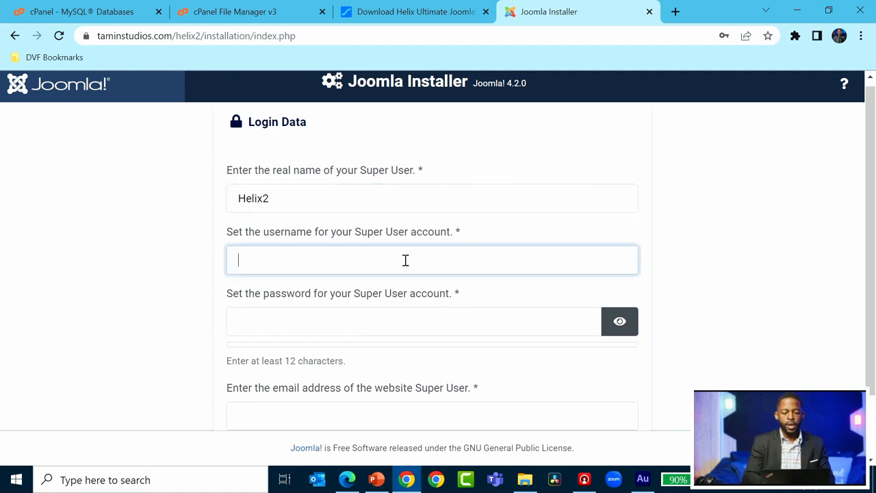
pyautogui.write('helix2')
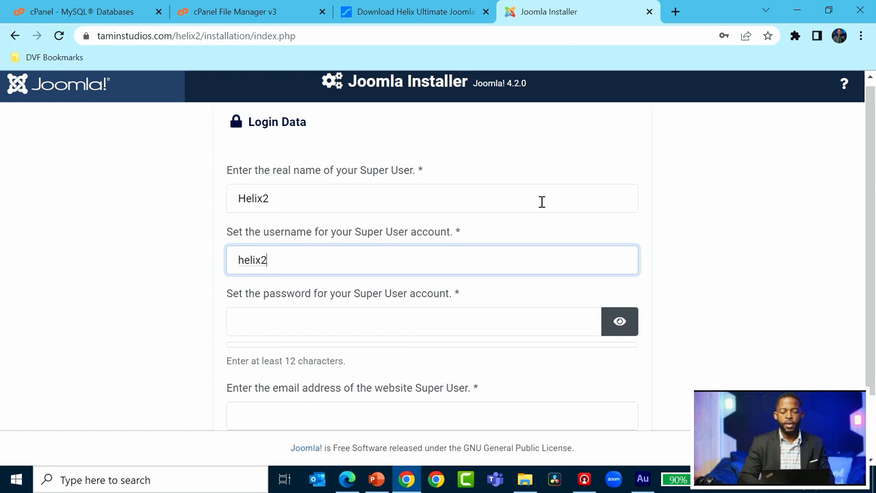
pyautogui.scroll(-1, 752, 212)
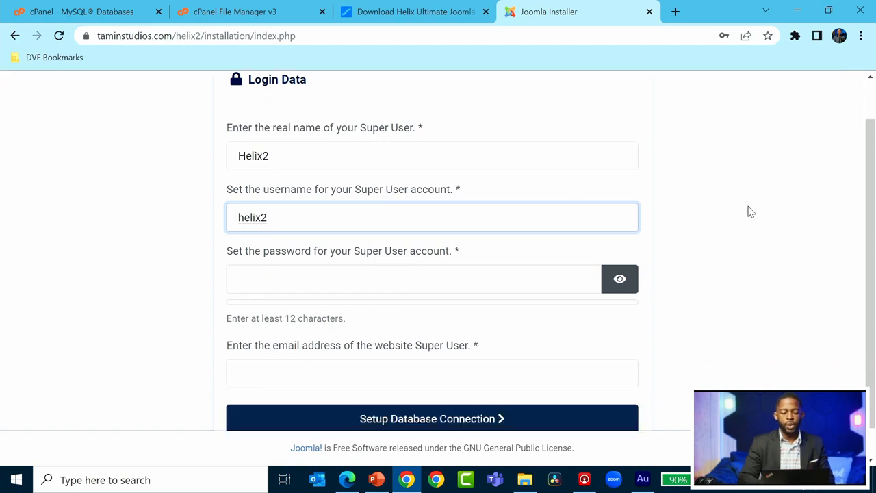
pyautogui.click(442, 299)
# Replace the too-short Super User password with an accepted one of at least 12 characters.
pyautogui.click(457, 282)
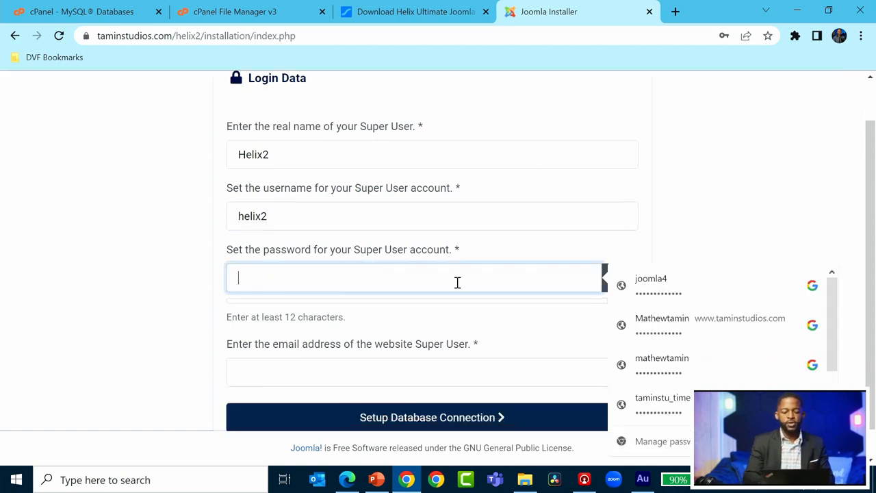
pyautogui.write('••••••••••')
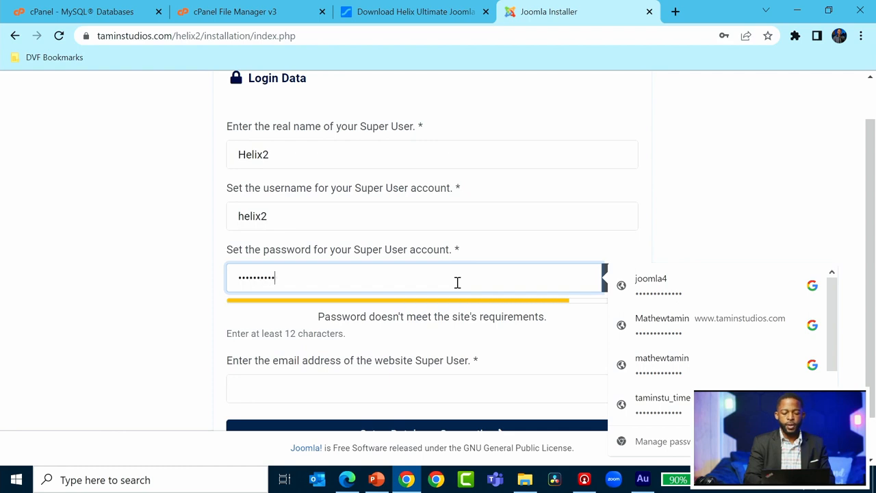
pyautogui.click(741, 189)
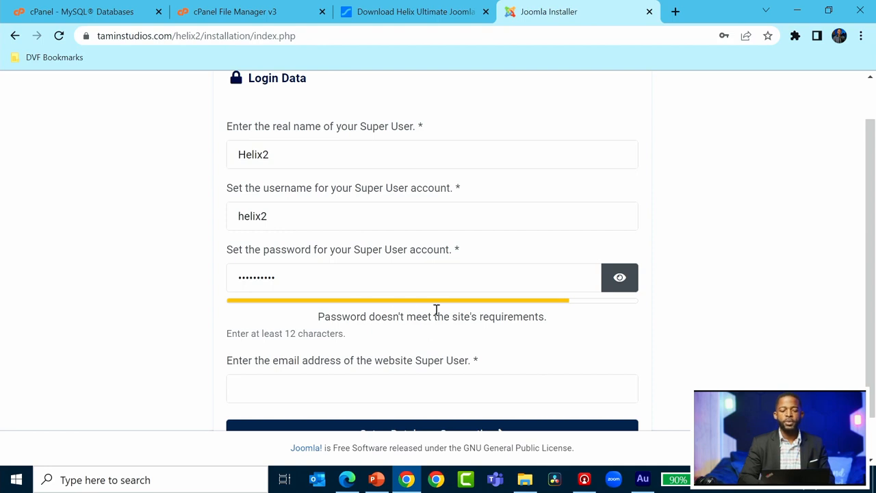
pyautogui.click(364, 283)
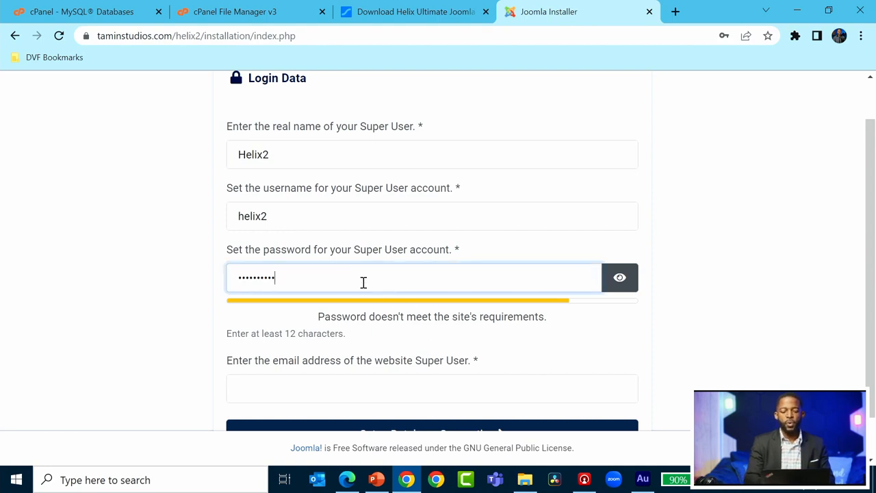
pyautogui.press('BackSpace')
pyautogui.press('BackSpace')
pyautogui.press('BackSpace')
pyautogui.press('BackSpace')
pyautogui.press('BackSpace')
pyautogui.press('BackSpace')
pyautogui.press('BackSpace')
pyautogui.press('BackSpace')
pyautogui.press('BackSpace')
pyautogui.press('BackSpace')
pyautogui.write('••••••')
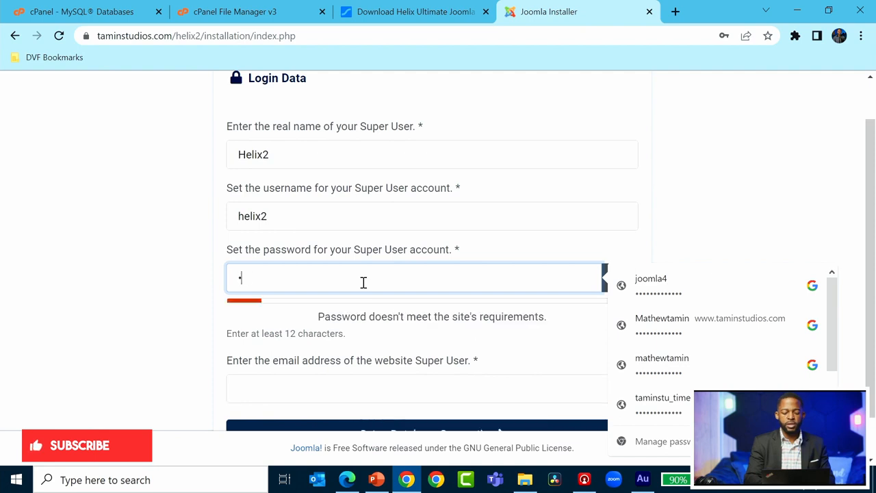
pyautogui.write('••••••••')
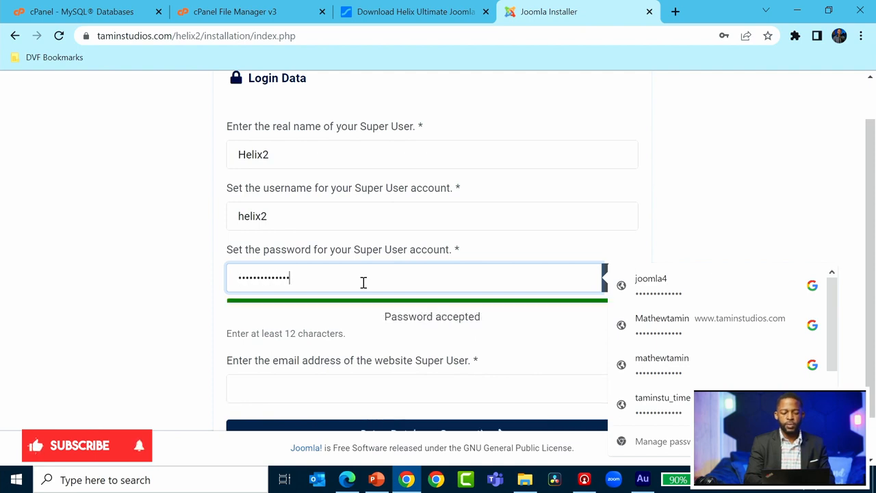
pyautogui.click(779, 183)
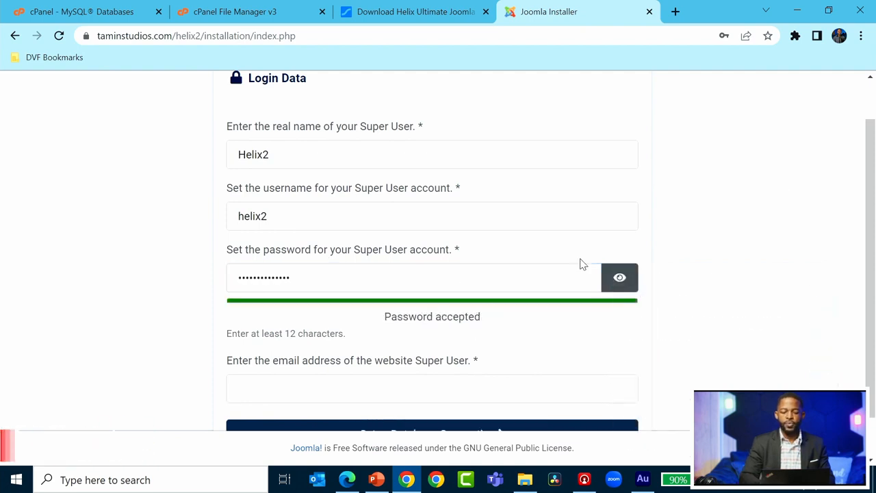
# Enter the Super User's e-mail address.
pyautogui.scroll(-1, 699, 293)
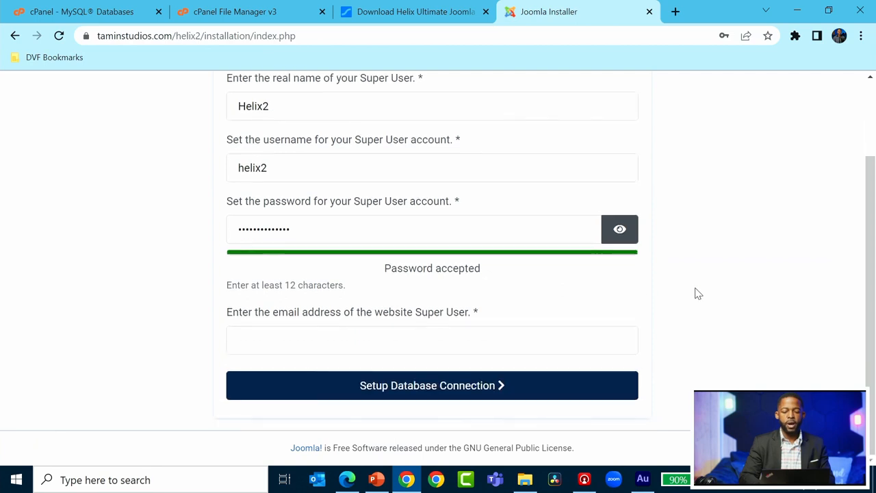
pyautogui.click(433, 344)
pyautogui.write('email')
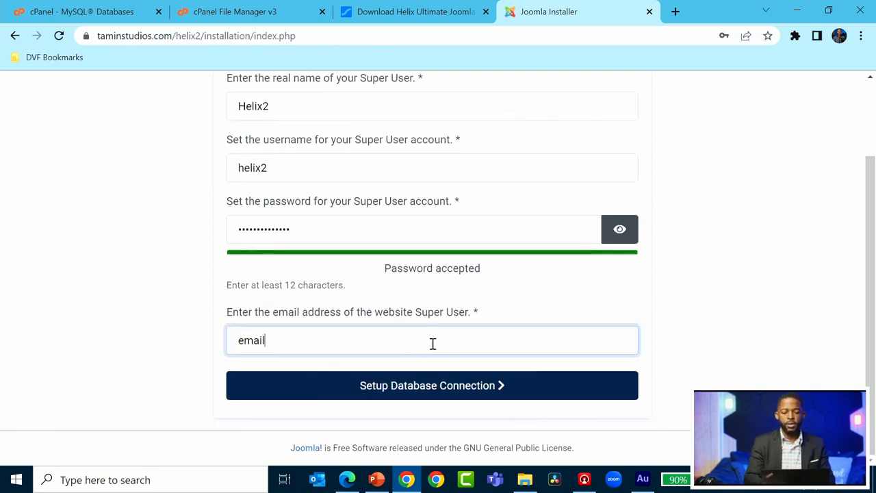
pyautogui.write('@emailaddress.com')
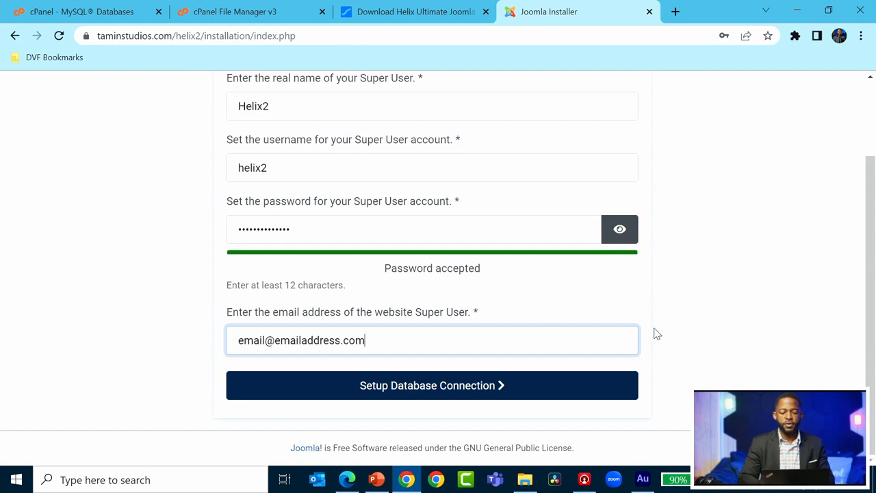
pyautogui.scroll(1, 682, 339)
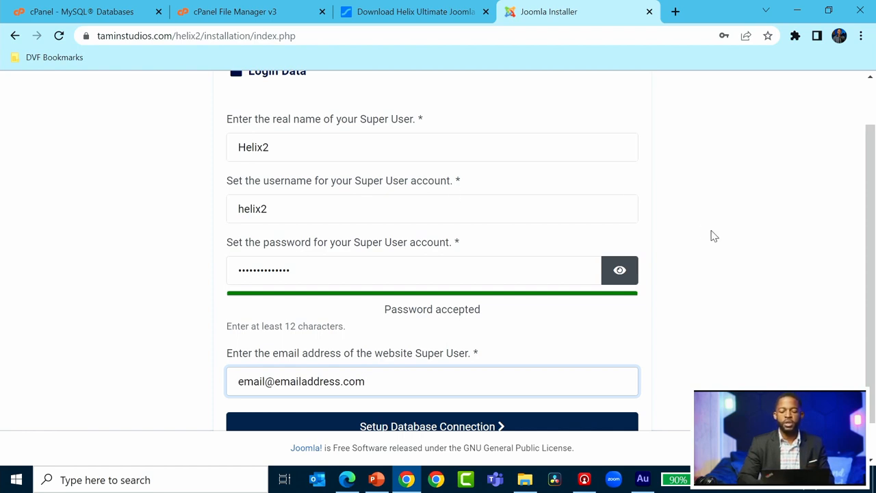
pyautogui.scroll(-1, 710, 236)
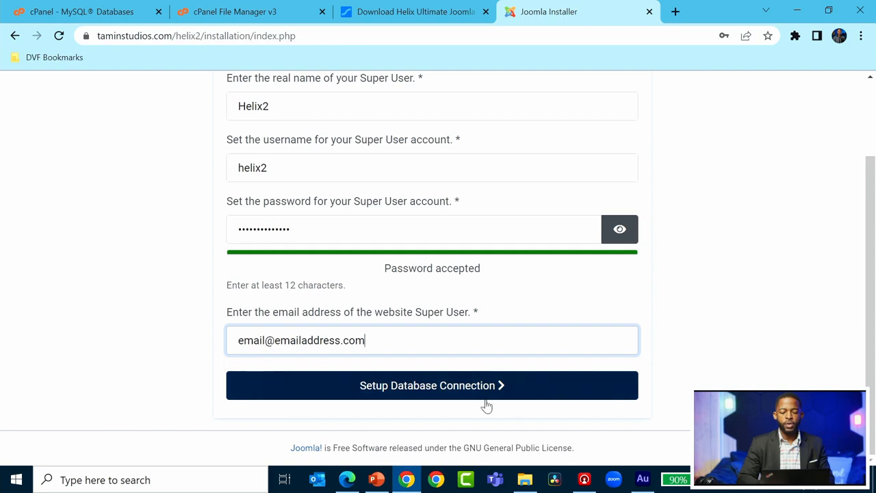
# In the database settings, keep MySQLi as the database type and localhost as the host.
pyautogui.click(426, 386)
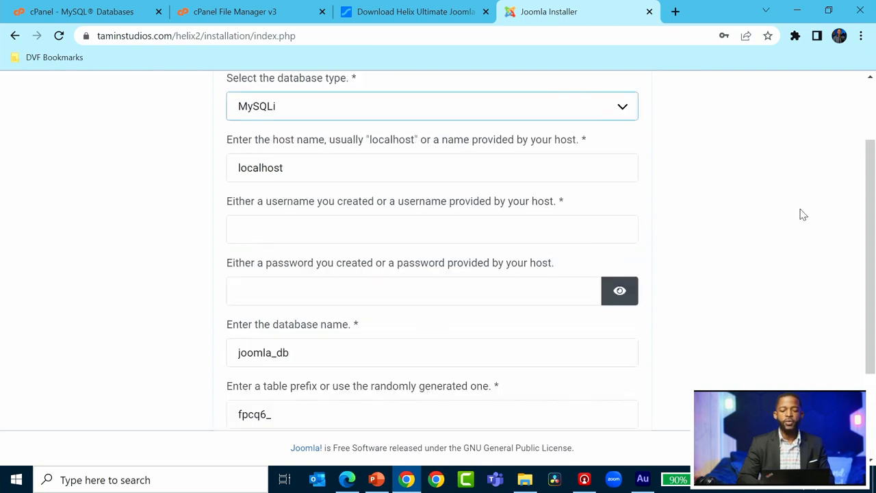
pyautogui.scroll(2, 803, 214)
pyautogui.scroll(-2, 800, 213)
pyautogui.scroll(1, 800, 213)
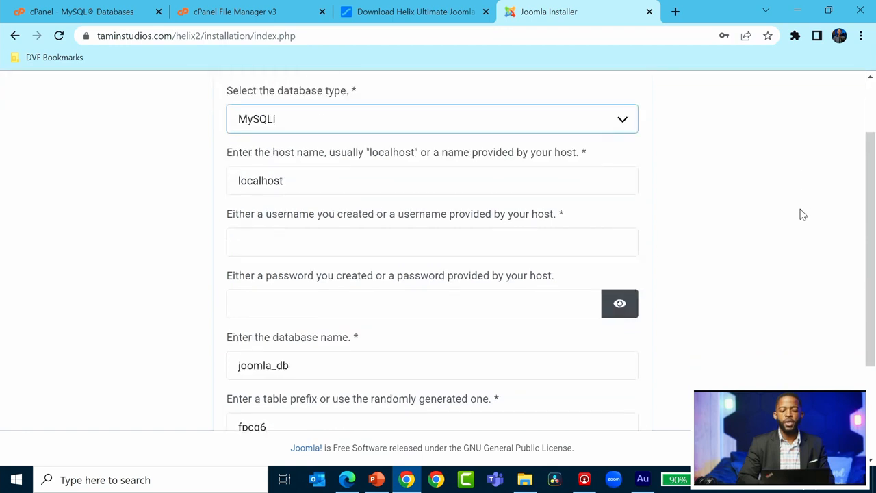
pyautogui.click(626, 123)
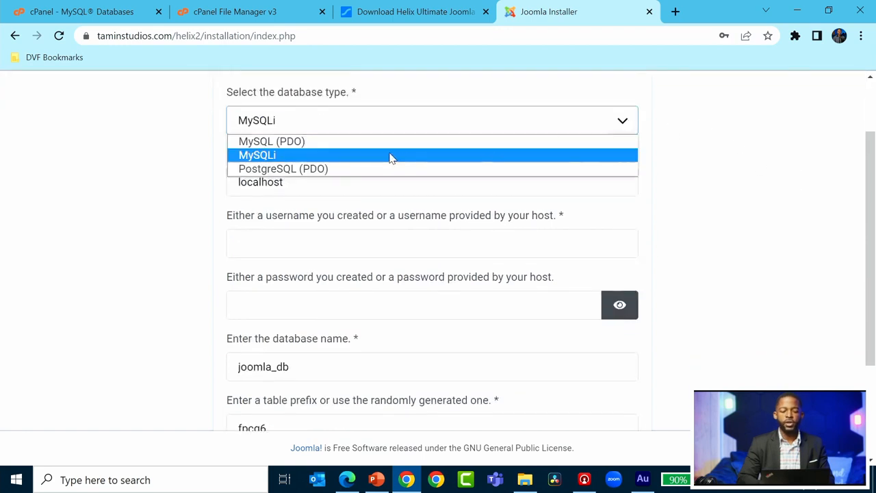
pyautogui.click(758, 187)
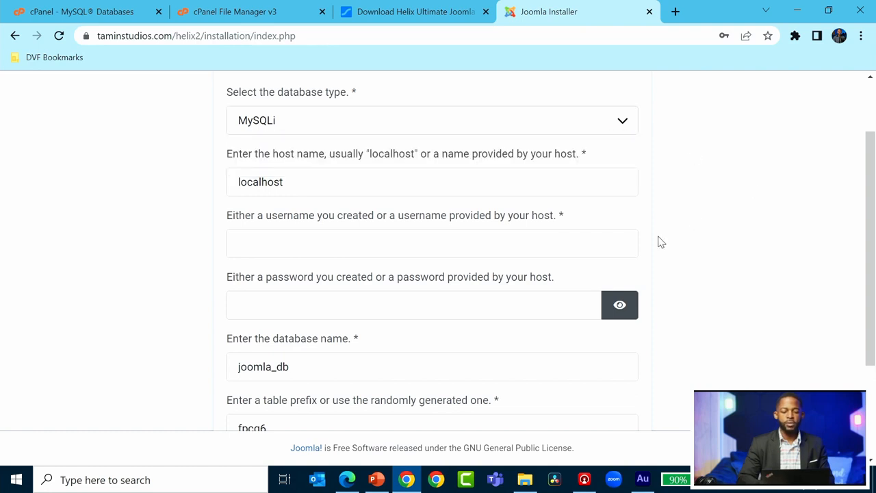
pyautogui.click(425, 188)
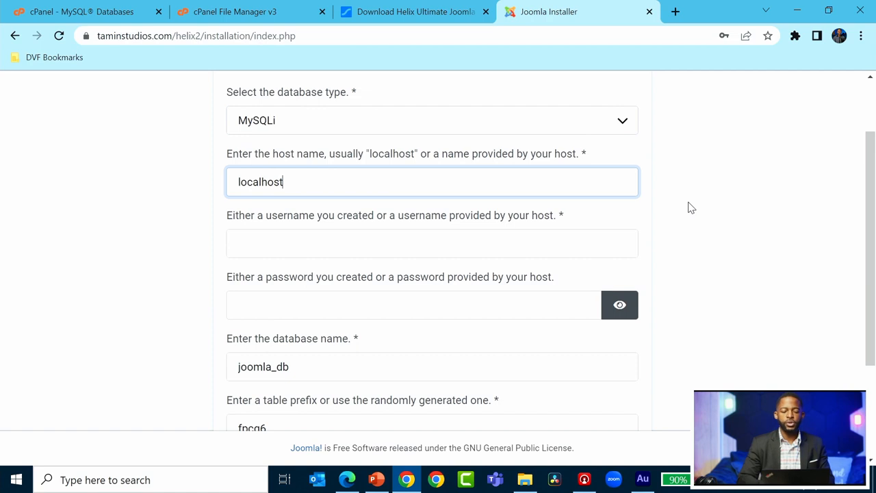
pyautogui.scroll(-1, 690, 207)
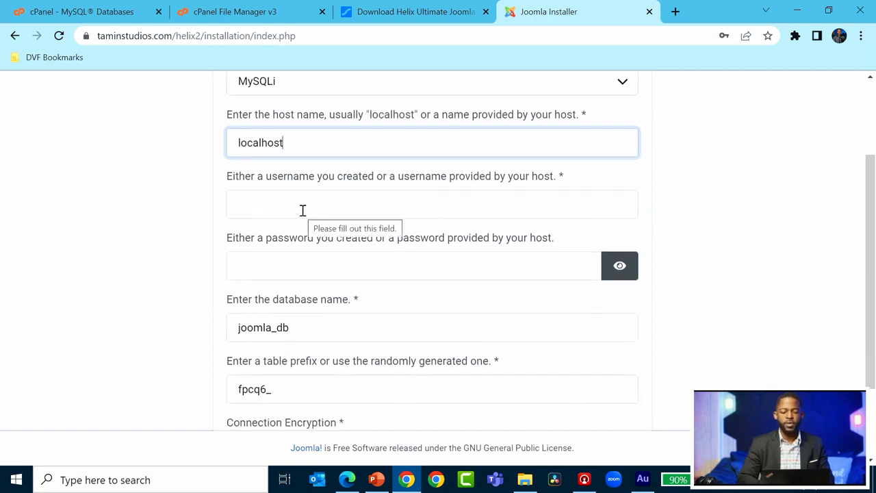
# Paste in the database username and enter the database password.
pyautogui.click(541, 196)
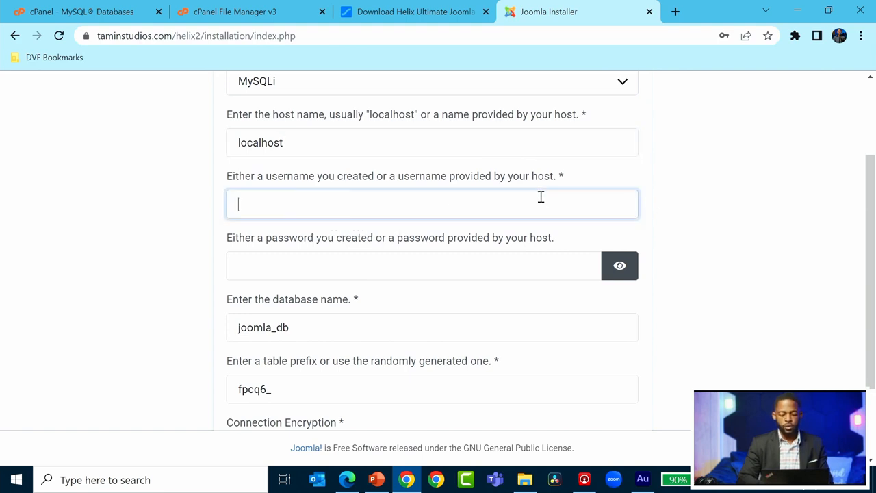
pyautogui.write('taminstu_helix2')
pyautogui.scroll(-1, 726, 223)
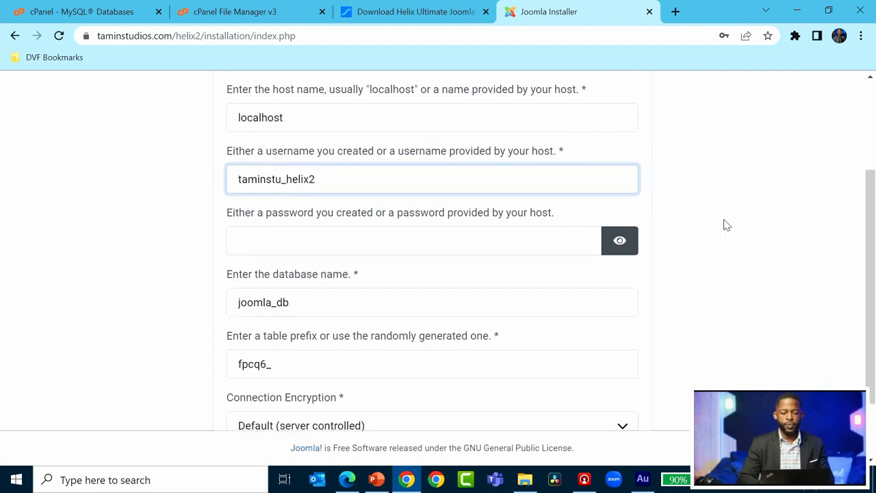
pyautogui.click(447, 239)
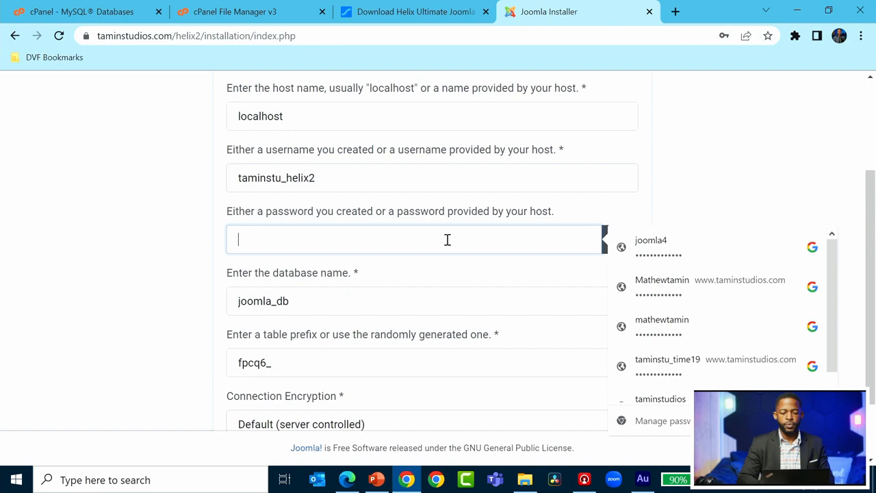
pyautogui.click(695, 186)
pyautogui.click(520, 229)
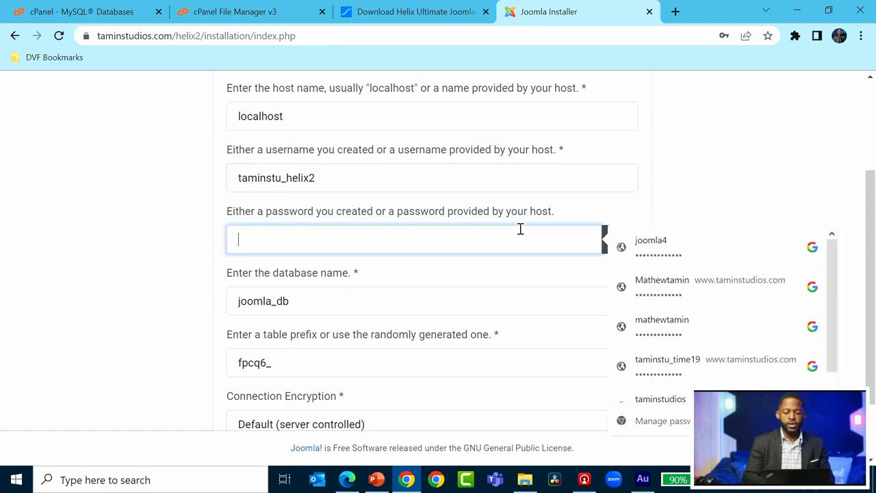
pyautogui.write('•••••••')
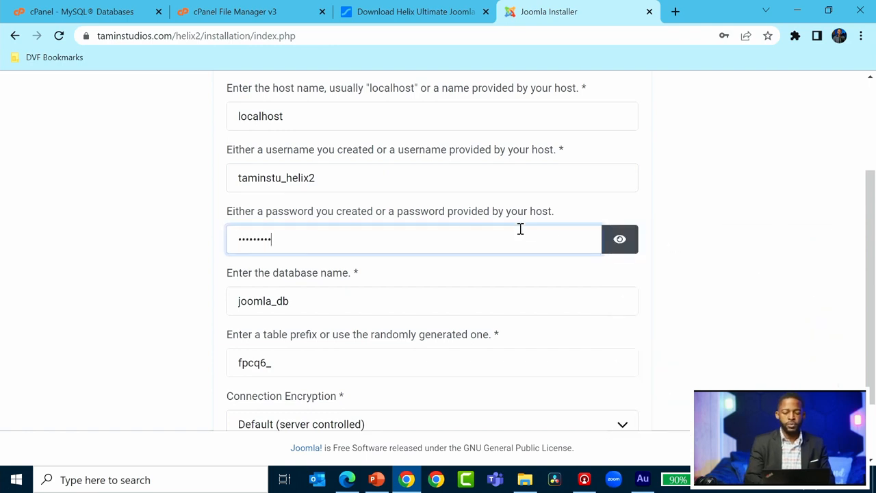
pyautogui.write('•')
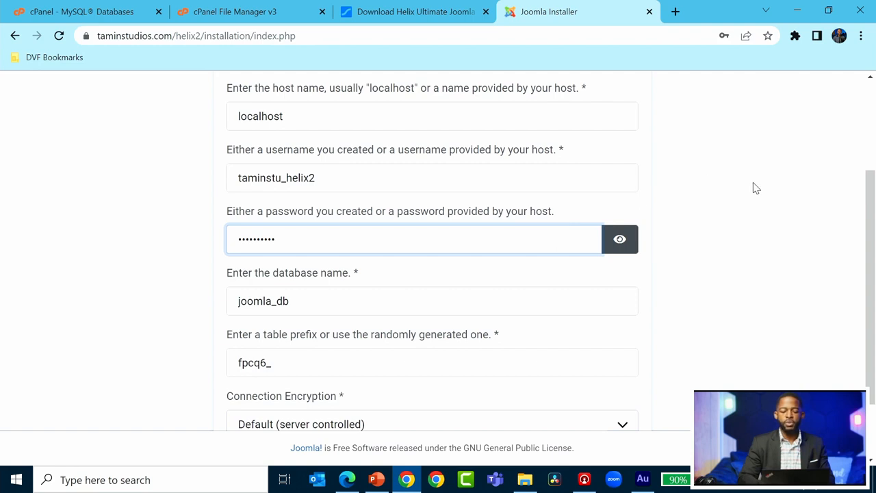
pyautogui.click(756, 189)
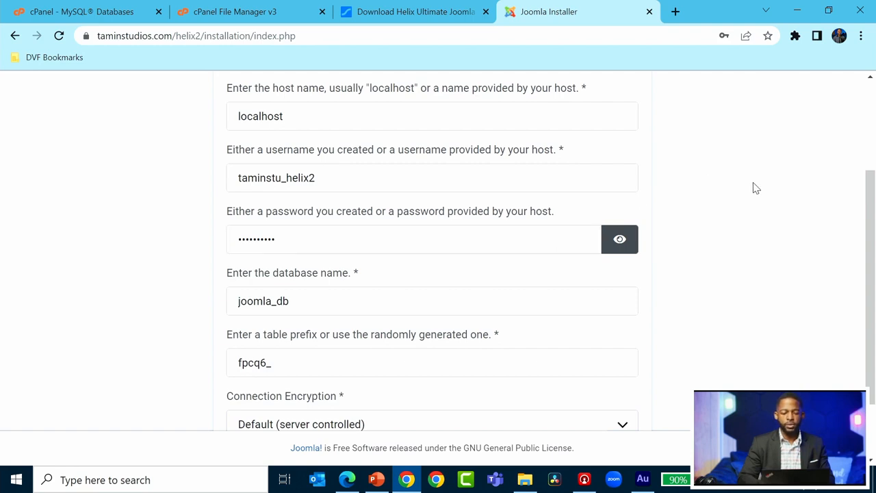
# Replace the default joomla_db with the real database name and install Joomla.
pyautogui.scroll(-3, 756, 188)
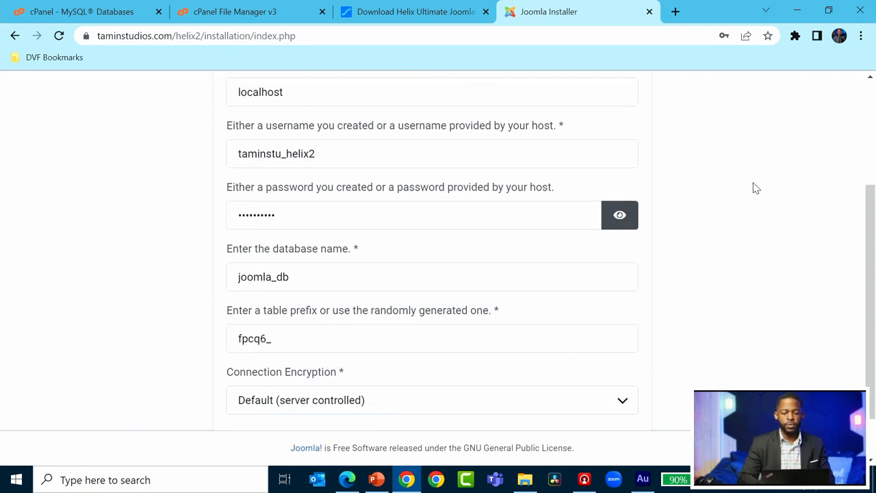
pyautogui.scroll(1, 756, 188)
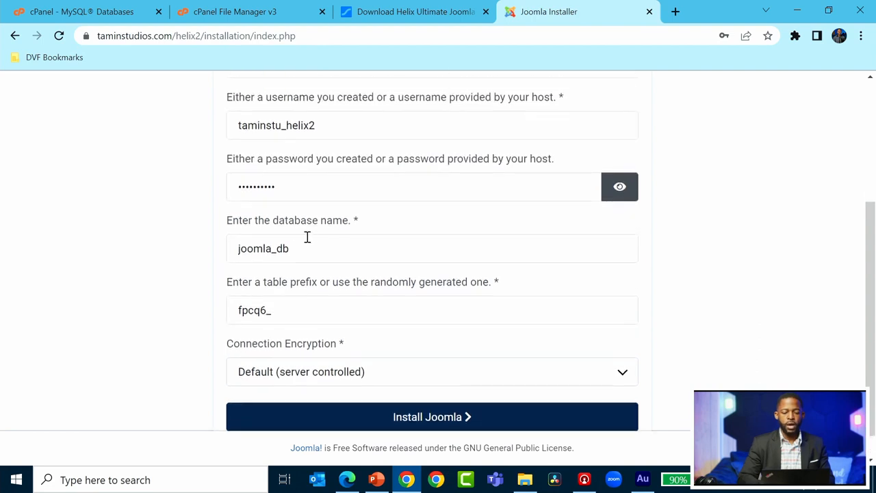
pyautogui.moveTo(295, 249); pyautogui.dragTo(231, 248)
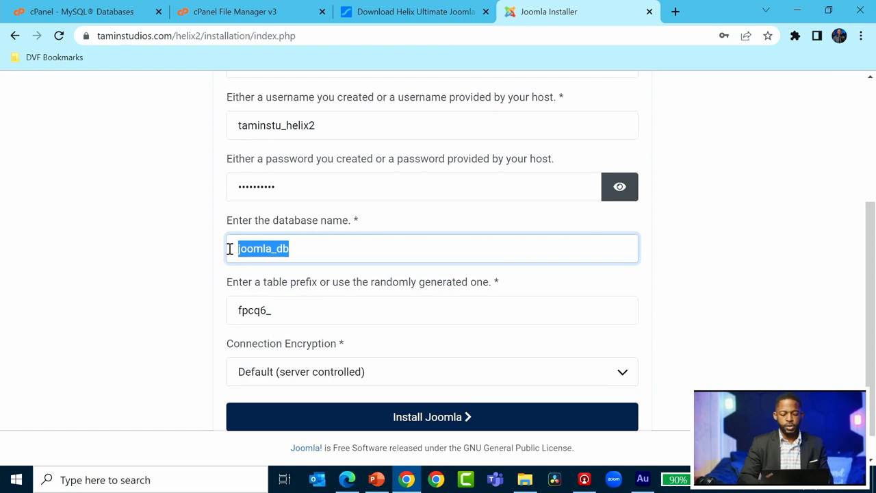
pyautogui.write('taminstu_helix2')
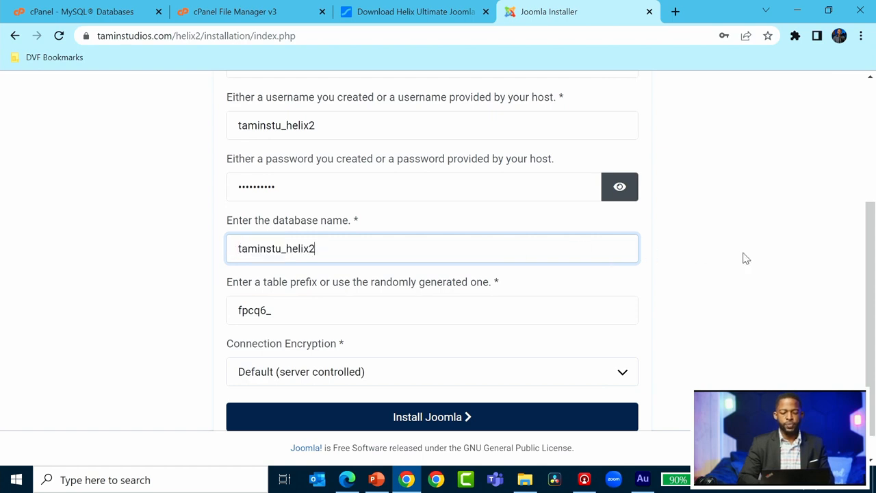
pyautogui.scroll(-1, 747, 258)
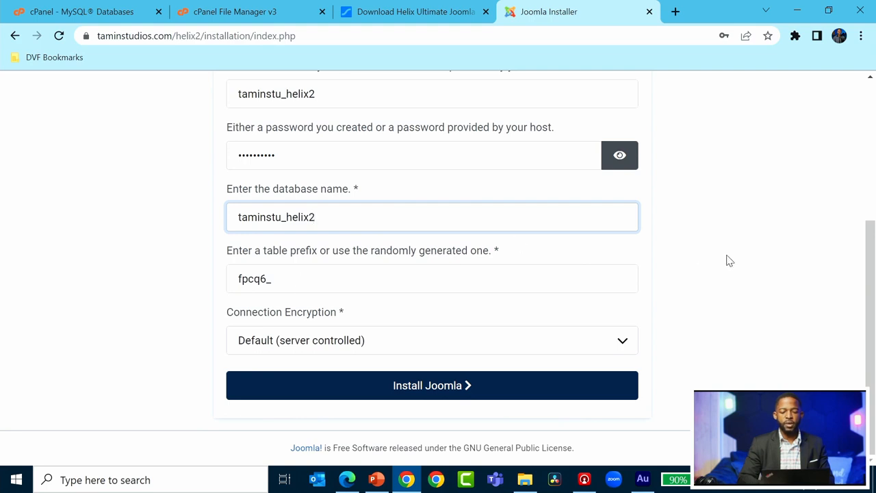
pyautogui.scroll(3, 729, 260)
pyautogui.scroll(-1, 747, 270)
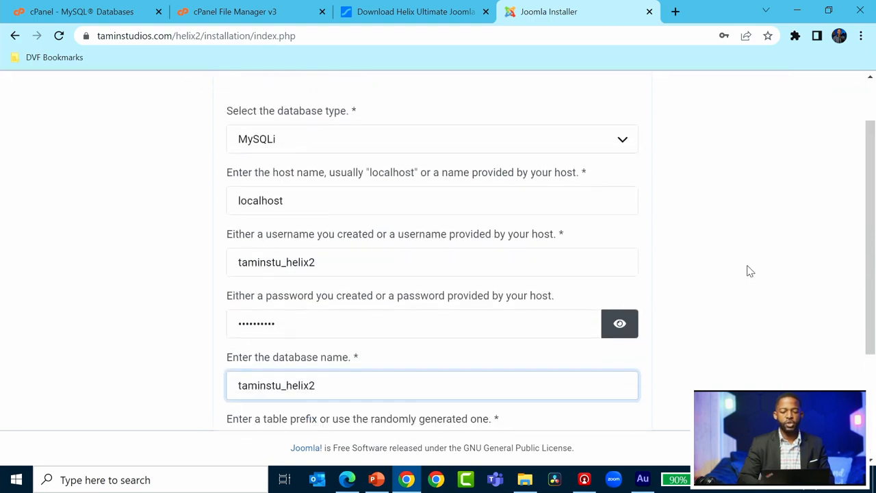
pyautogui.scroll(-4, 750, 271)
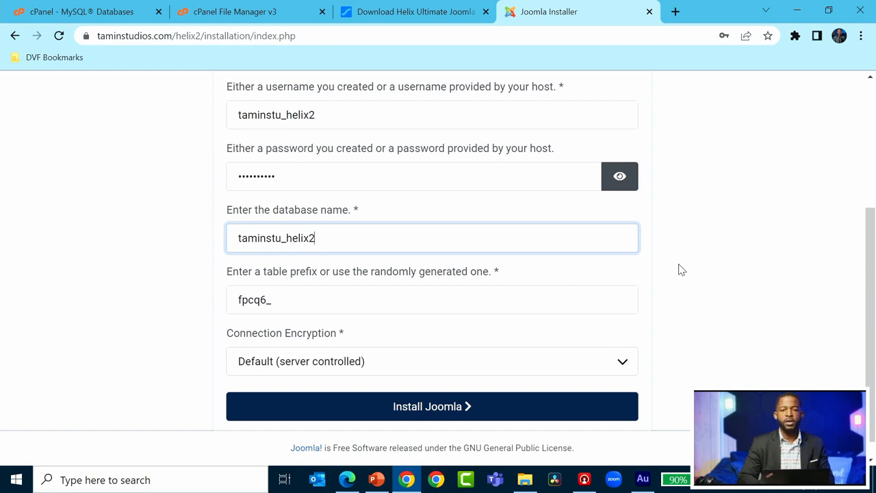
pyautogui.scroll(-1, 681, 270)
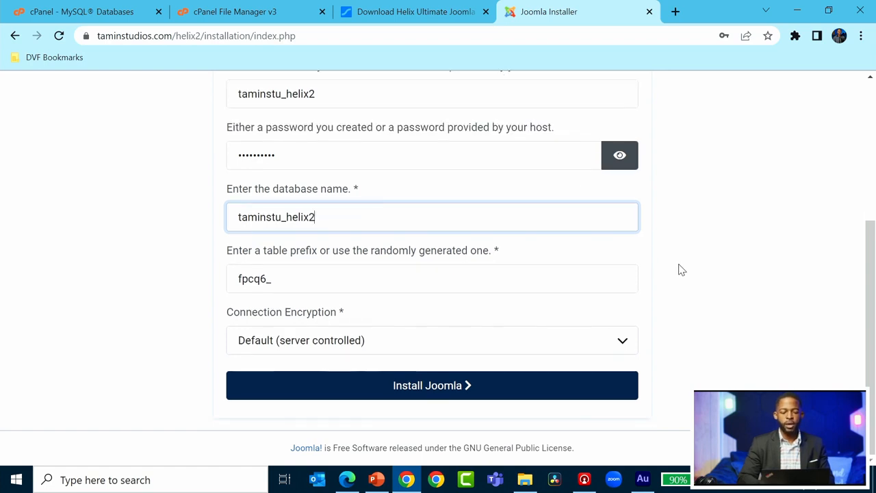
pyautogui.click(415, 391)
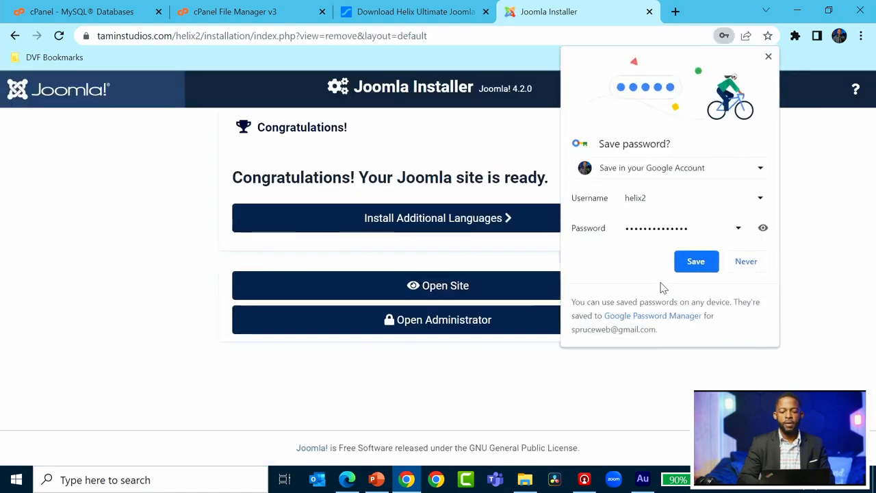
# On the completion page, dismiss the browser's save-password offer and the stray context menu.
pyautogui.click(768, 57)
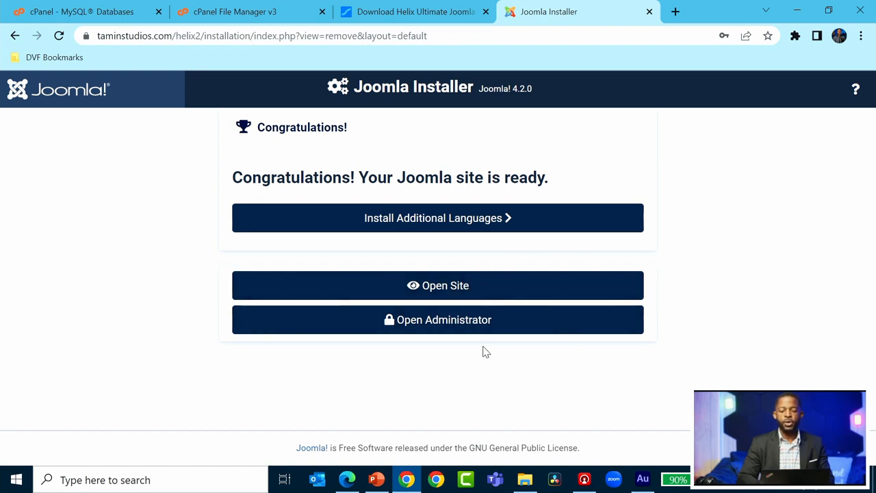
pyautogui.rightClick(491, 281)
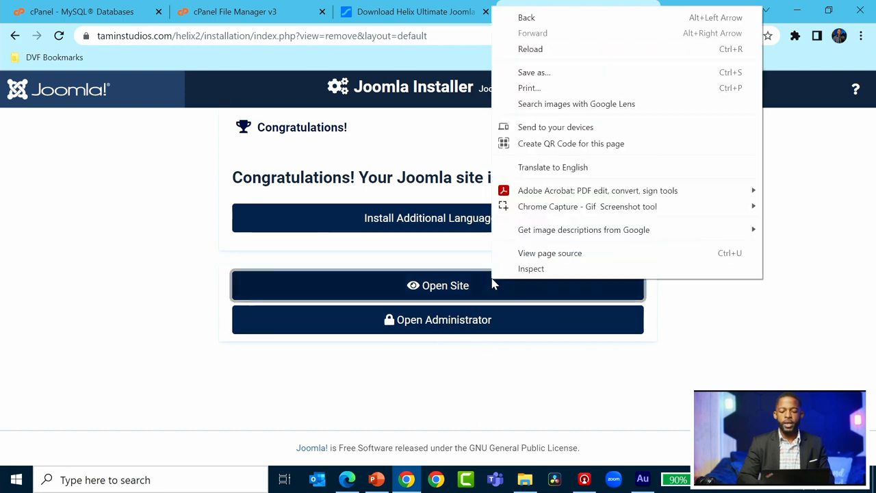
pyautogui.click(685, 363)
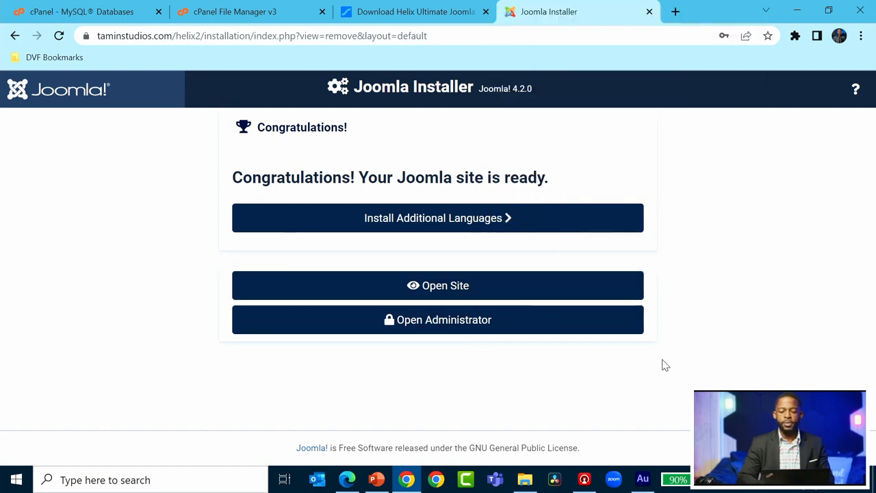
# Open the helix2 administrator login and sign in with the admin username and password.
pyautogui.click(458, 326)
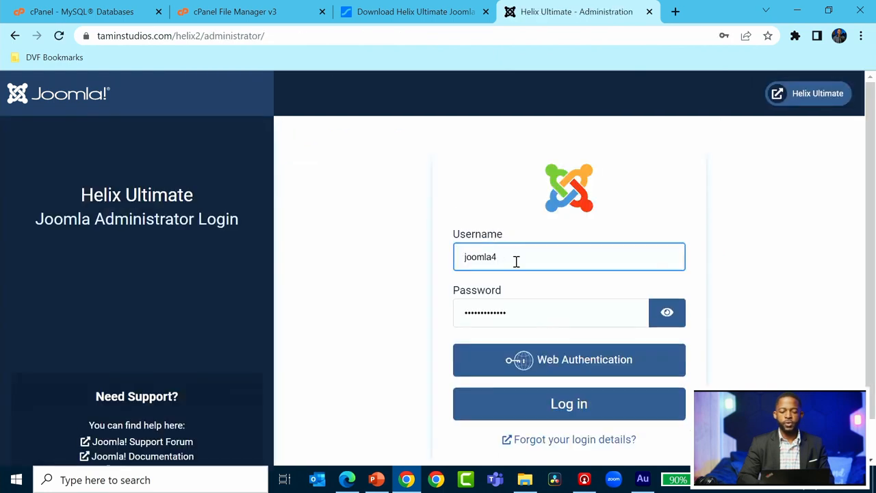
pyautogui.doubleClick(517, 261)
pyautogui.write('helix2')
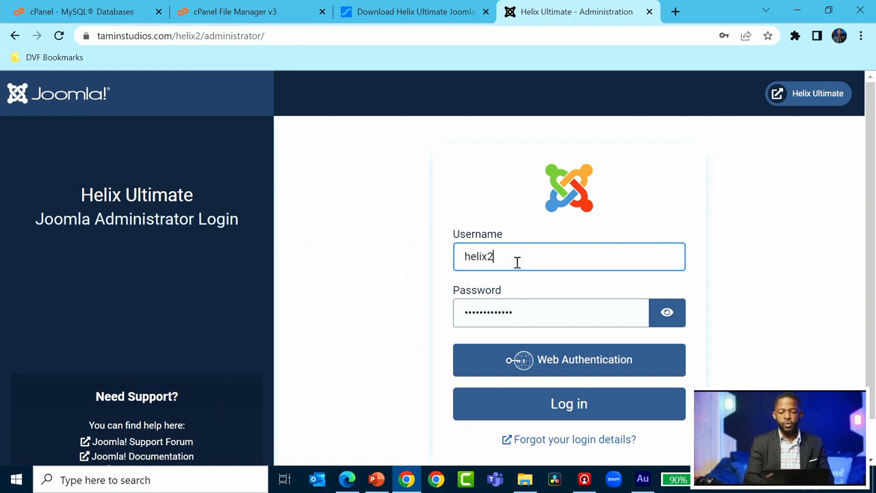
pyautogui.press('Tab')
pyautogui.write('a******')
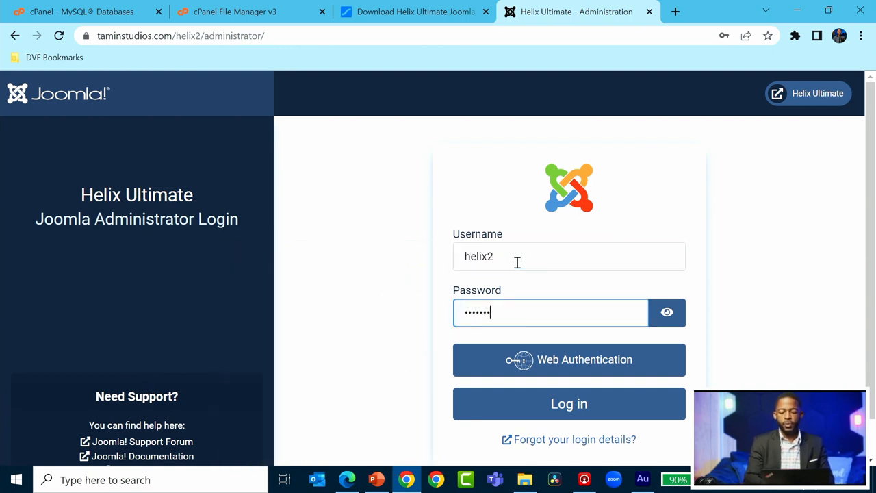
pyautogui.write('*******')
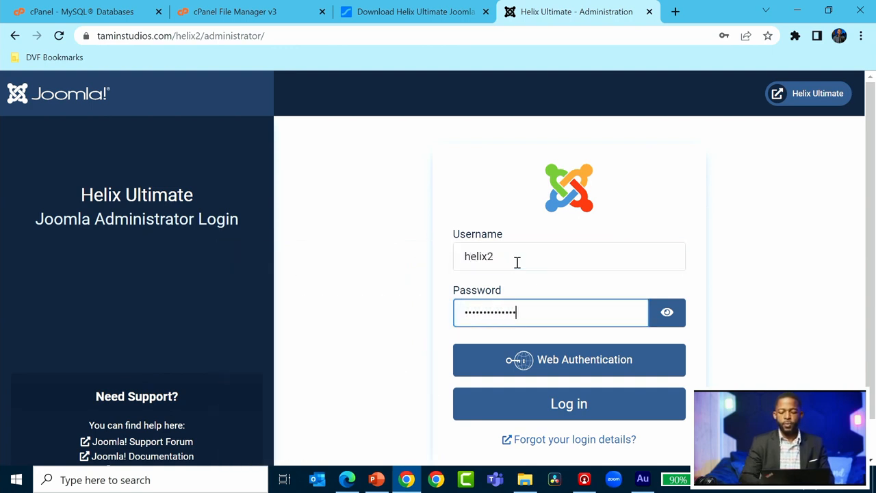
pyautogui.click(573, 411)
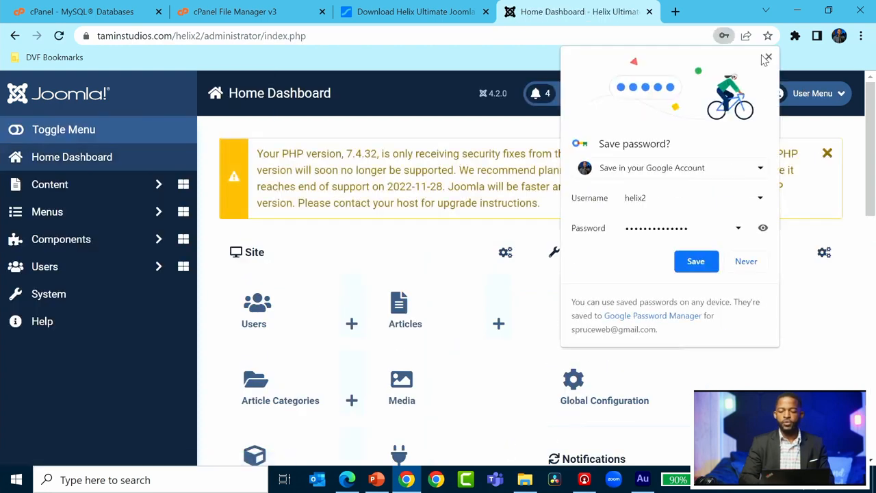
pyautogui.click(767, 58)
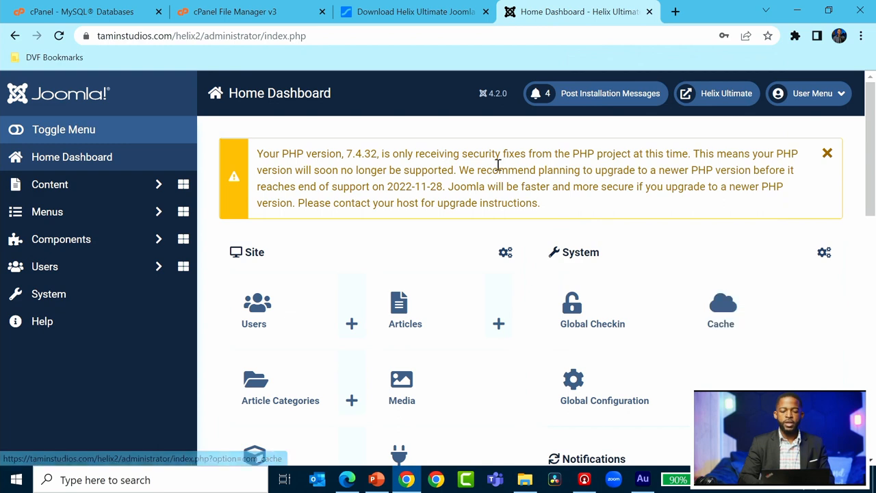
pyautogui.scroll(-1, 498, 165)
pyautogui.scroll(1, 498, 165)
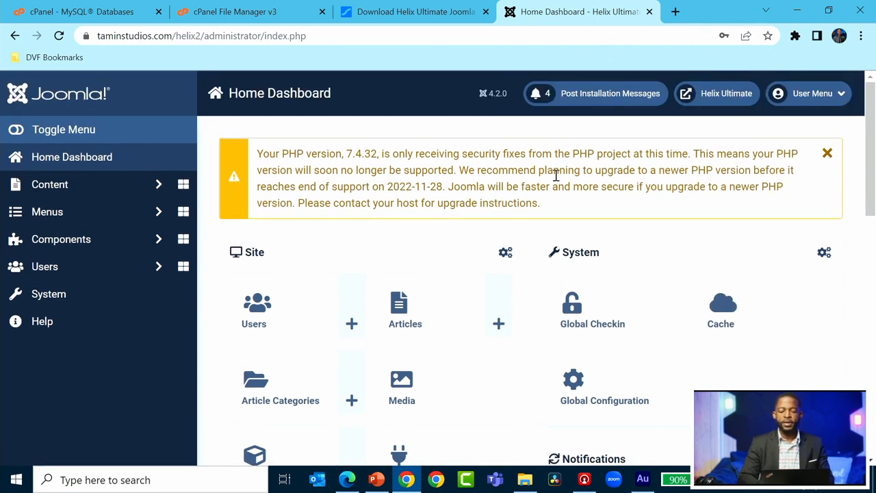
pyautogui.scroll(-1, 556, 176)
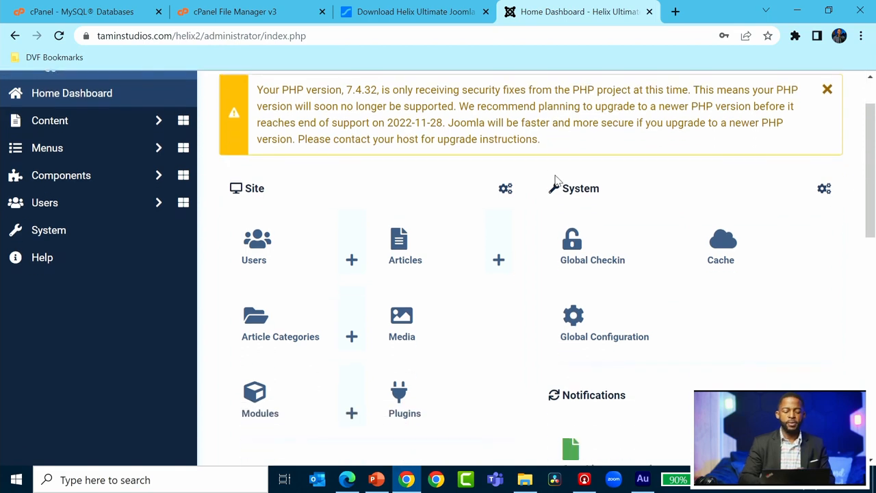
pyautogui.scroll(-1, 557, 179)
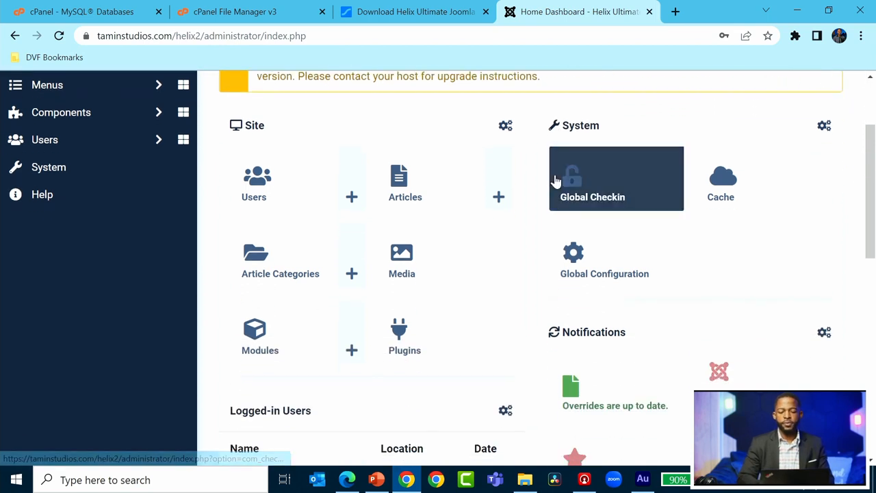
pyautogui.scroll(-2, 527, 252)
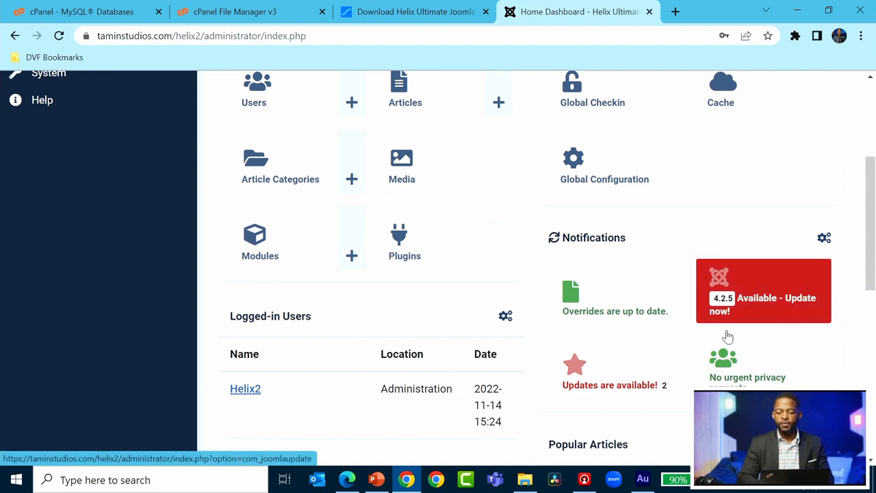
pyautogui.scroll(-1, 692, 376)
pyautogui.scroll(-2, 683, 390)
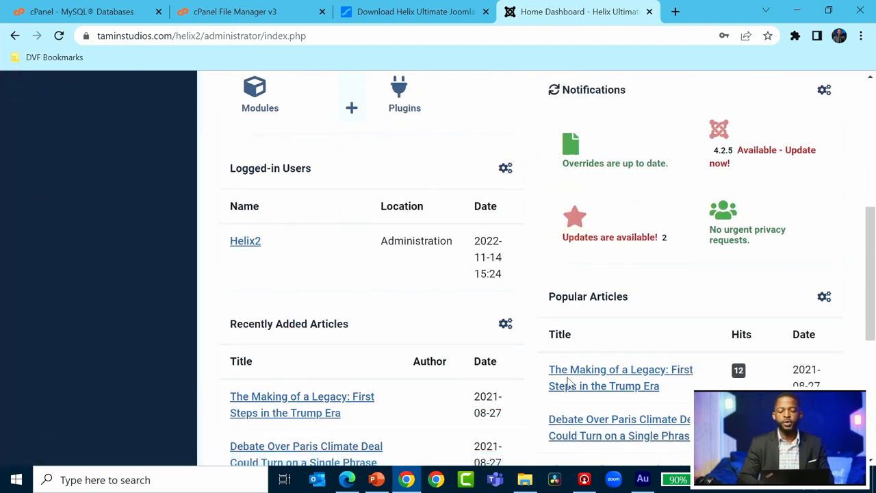
pyautogui.scroll(5, 534, 387)
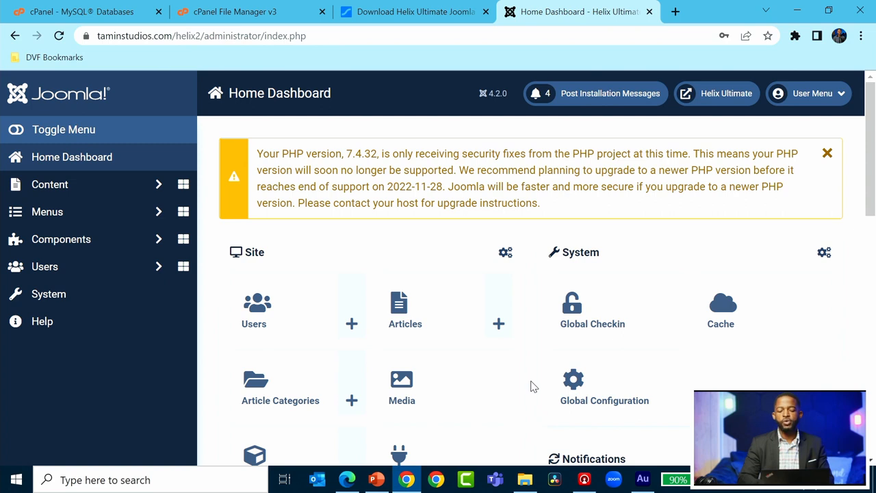
pyautogui.scroll(-3, 533, 387)
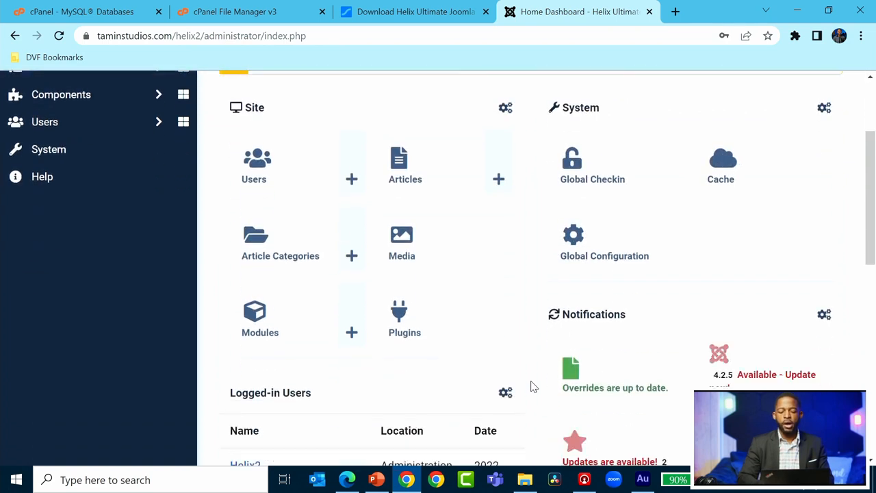
pyautogui.scroll(1, 533, 386)
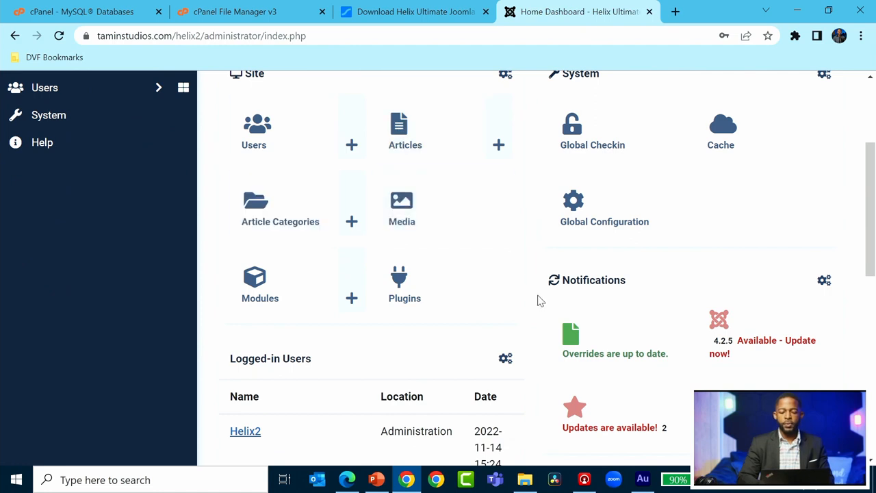
pyautogui.scroll(-1, 538, 299)
pyautogui.scroll(2, 712, 180)
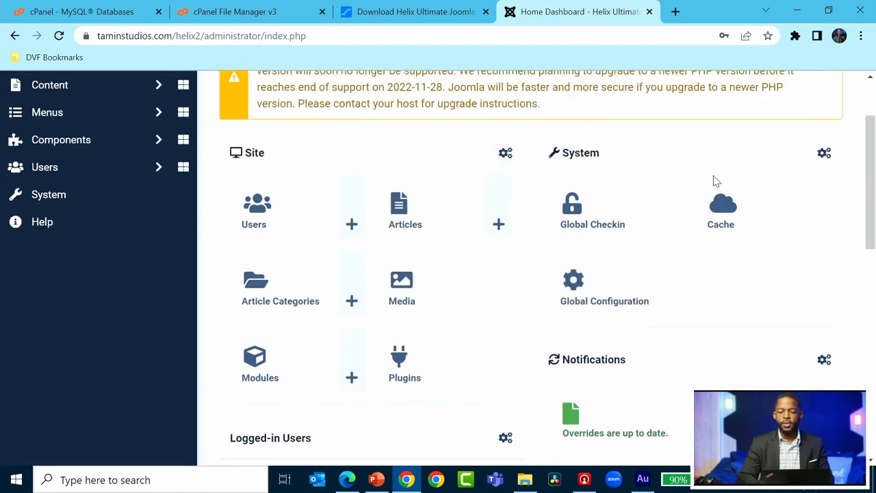
pyautogui.scroll(-4, 528, 271)
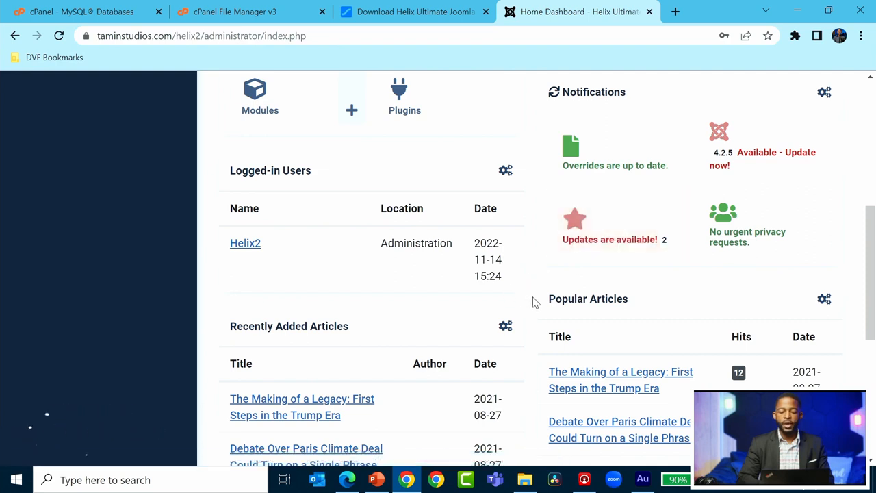
pyautogui.scroll(-2, 534, 301)
pyautogui.scroll(-1, 534, 302)
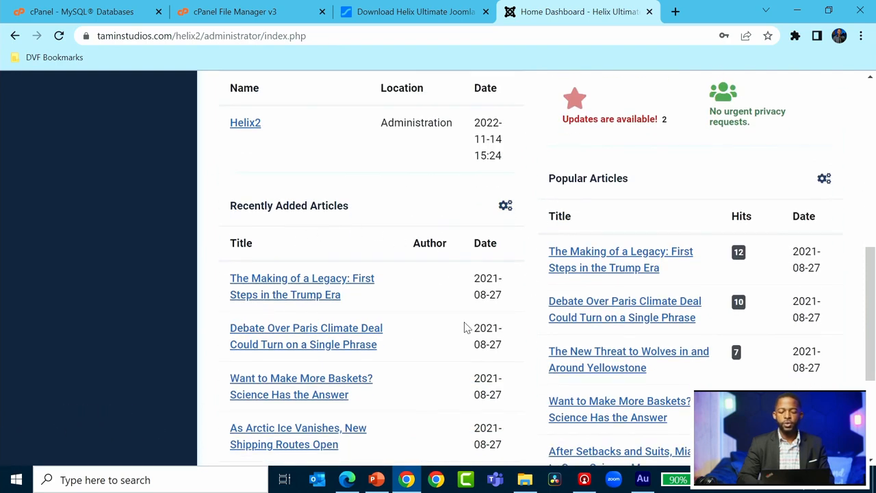
pyautogui.scroll(-3, 603, 236)
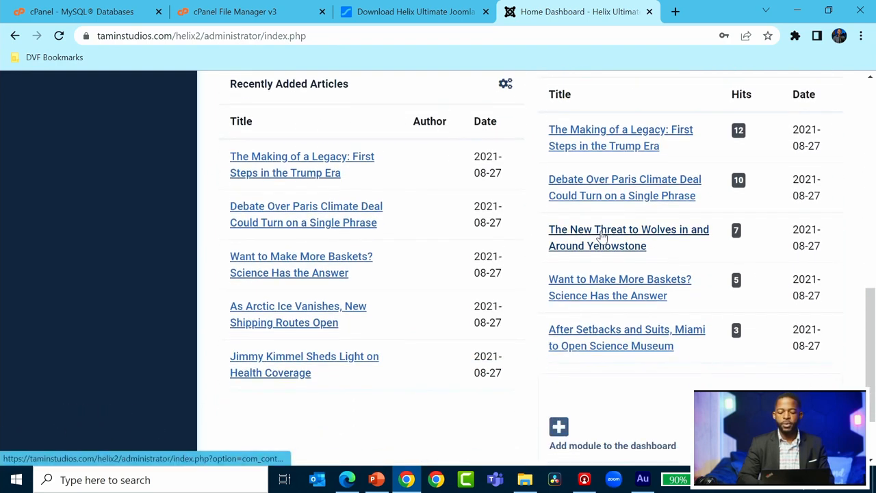
pyautogui.scroll(-2, 545, 344)
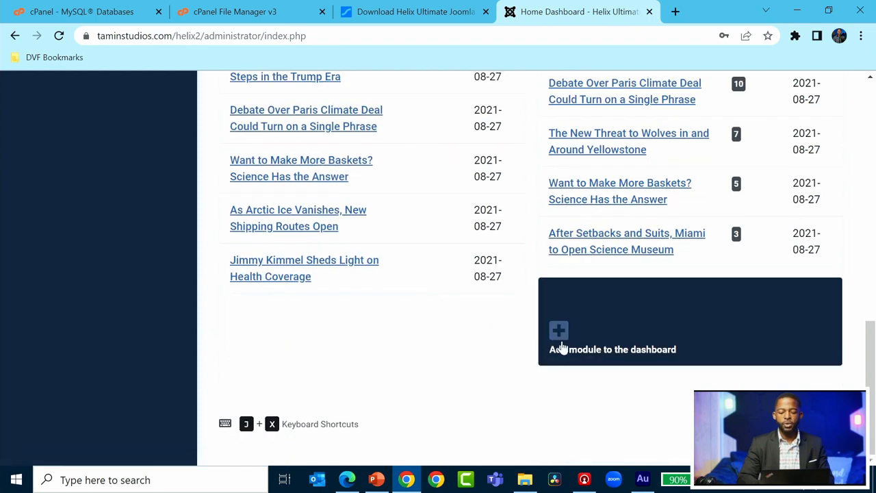